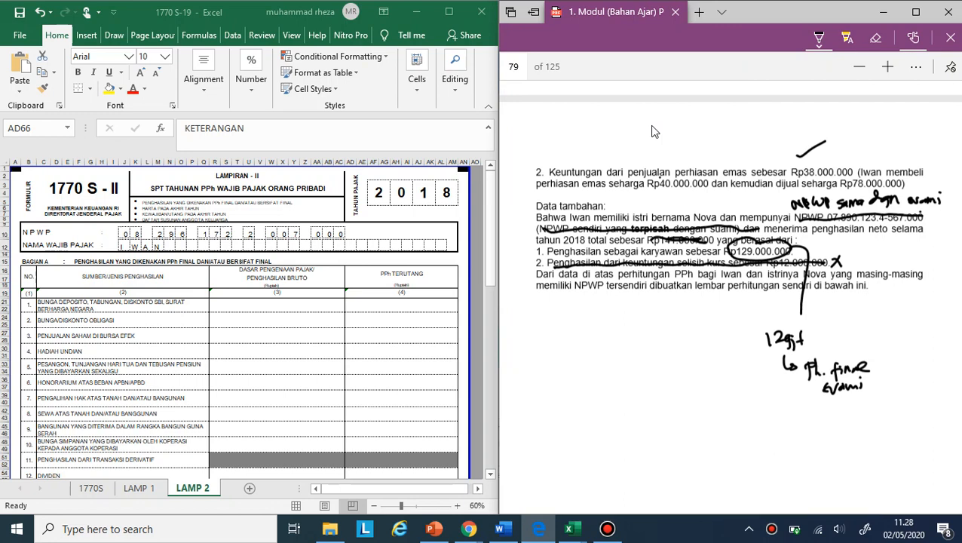
- Erase the ink marks over the wife's Rp141.000.000, Rp129.000.000 and Rp12.000.000 income amounts and the handwritten notes below them
{"action": "left_click_drag", "start_coordinate": [899, 367], "coordinate": [906, 425]}
{"action": "scroll", "coordinate": [653, 131], "scroll_direction": "up", "scroll_amount": 1}
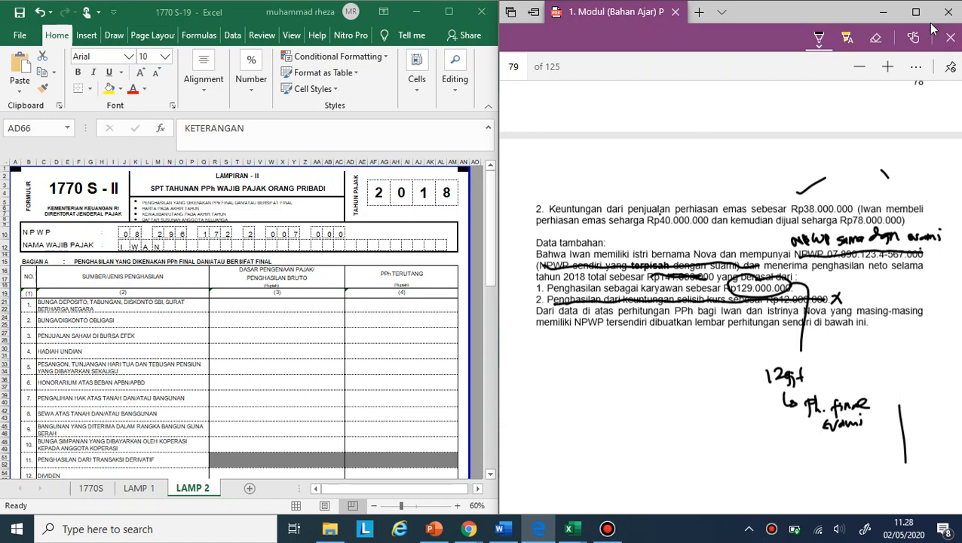
{"action": "left_click", "coordinate": [875, 37]}
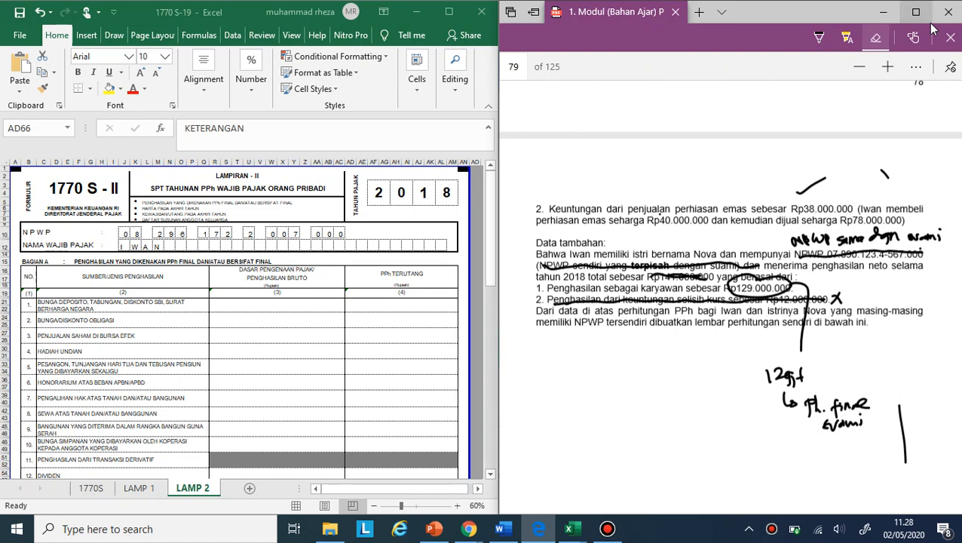
{"action": "left_click", "coordinate": [678, 300]}
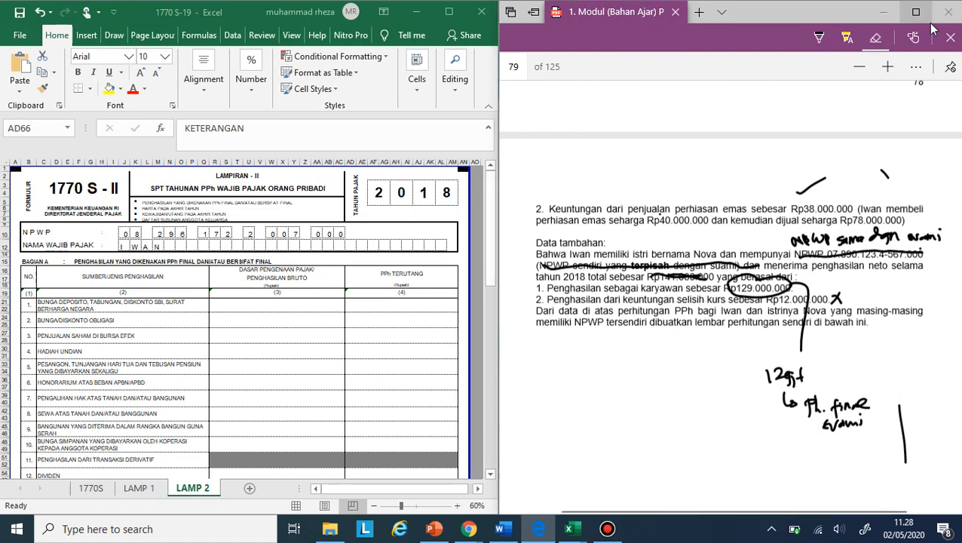
{"action": "left_click", "coordinate": [757, 279]}
{"action": "left_click", "coordinate": [801, 324]}
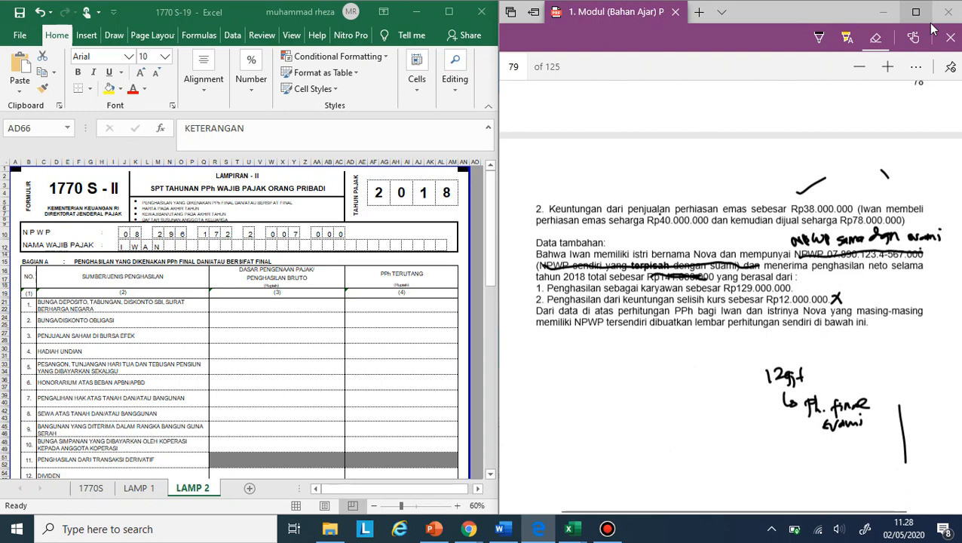
{"action": "mouse_move", "coordinate": [778, 375]}
{"action": "left_mouse_down"}
{"action": "mouse_move", "coordinate": [789, 399]}
{"action": "mouse_move", "coordinate": [838, 422]}
{"action": "mouse_move", "coordinate": [861, 404]}
{"action": "left_mouse_up"}
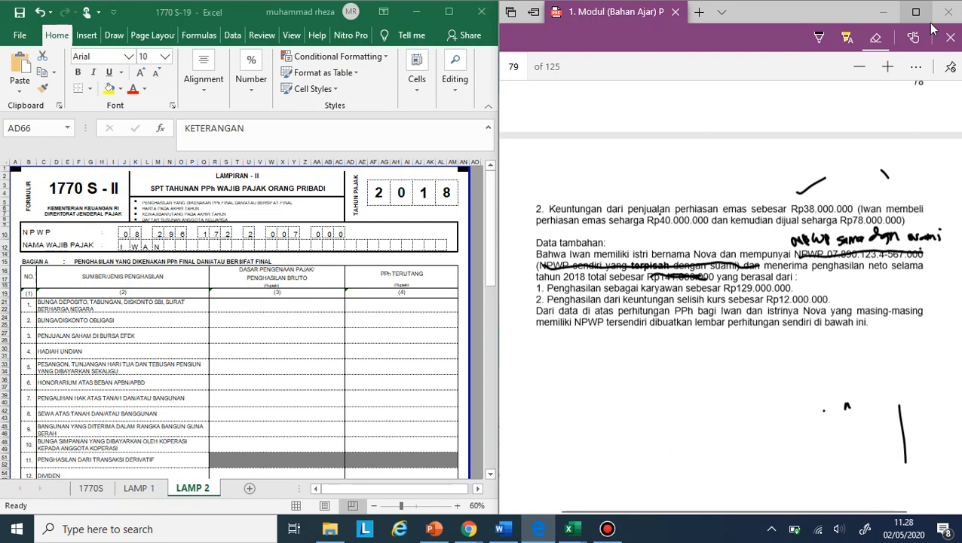
{"action": "left_click", "coordinate": [902, 434]}
{"action": "left_click_drag", "start_coordinate": [649, 276], "coordinate": [705, 276]}
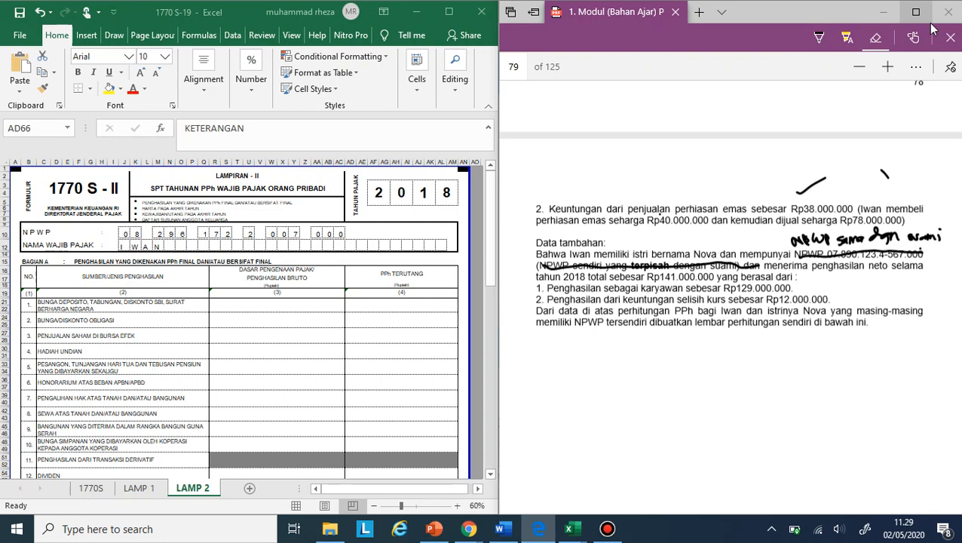
- Circle the handwritten note "NPWP sama dgn suami" beside the Data tambahan paragraph with the pen
{"action": "scroll", "coordinate": [729, 296], "scroll_direction": "up", "scroll_amount": 1}
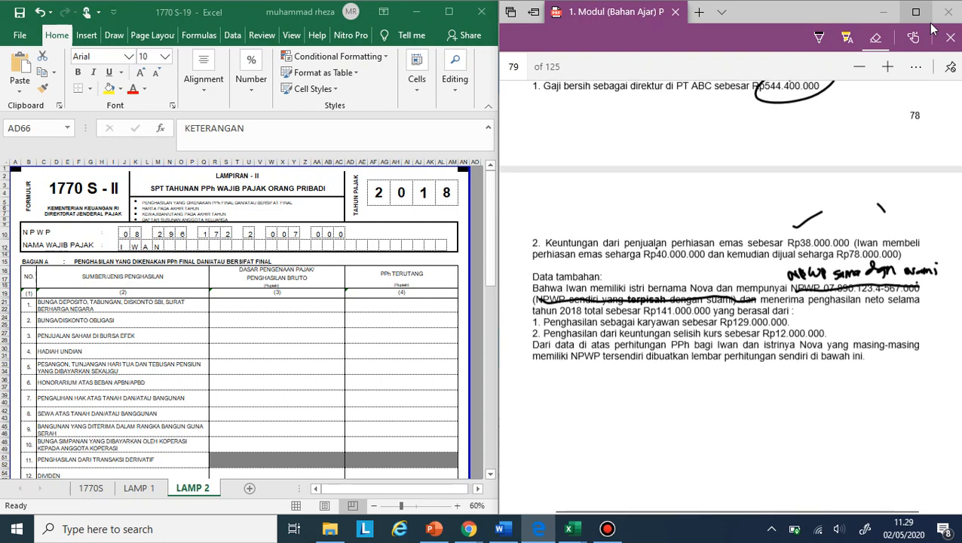
{"action": "scroll", "coordinate": [729, 296], "scroll_direction": "down", "scroll_amount": 1}
{"action": "scroll", "coordinate": [729, 296], "scroll_direction": "up", "scroll_amount": 1}
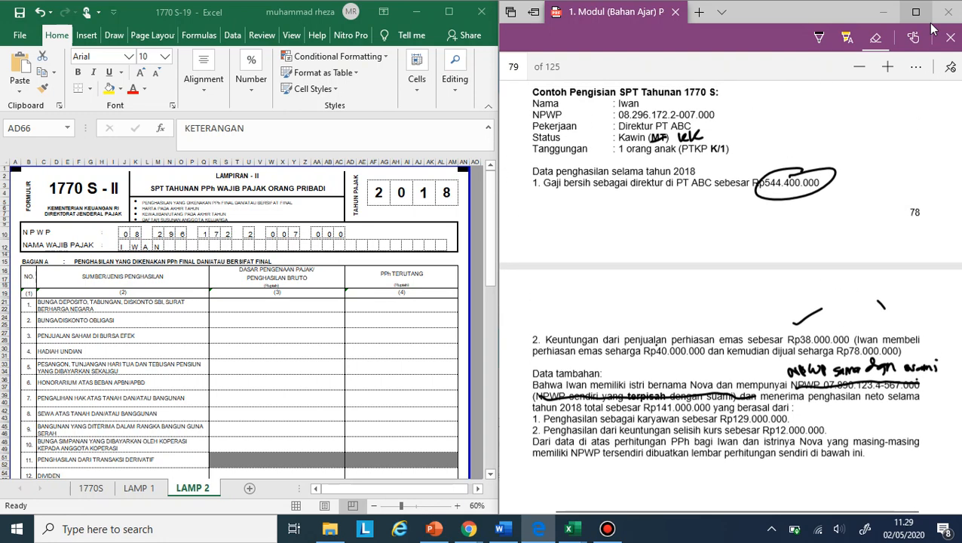
{"action": "scroll", "coordinate": [729, 295], "scroll_direction": "down", "scroll_amount": 1}
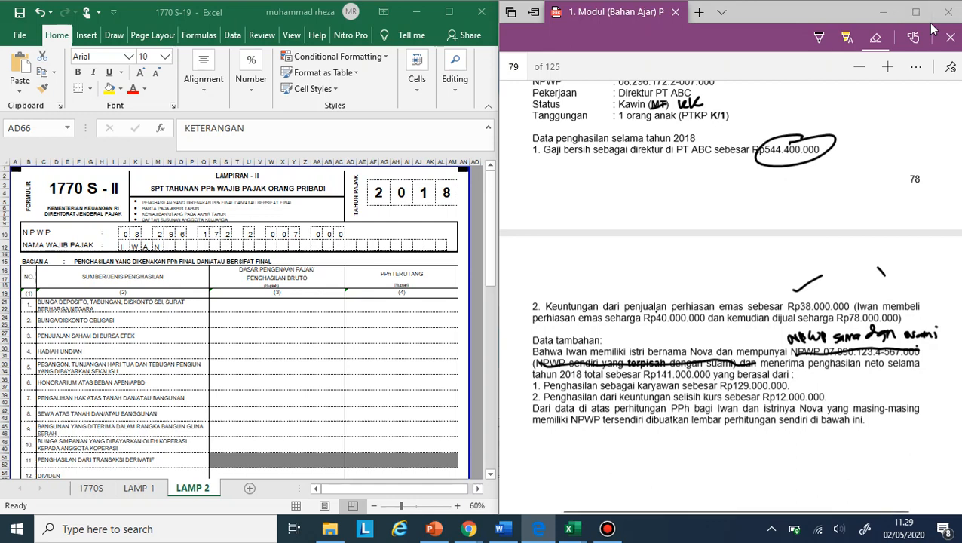
{"action": "left_click", "coordinate": [818, 38]}
{"action": "mouse_move", "coordinate": [783, 326]}
{"action": "left_mouse_down"}
{"action": "mouse_move", "coordinate": [833, 320]}
{"action": "mouse_move", "coordinate": [951, 332]}
{"action": "mouse_move", "coordinate": [822, 305]}
{"action": "left_mouse_up"}
{"action": "left_click", "coordinate": [864, 287]}
- Clear the amounts in rows 13 and 14 of Bagian A on the LAMP 2 sheet, including the wife's single-employer income
{"action": "scroll", "coordinate": [729, 302], "scroll_direction": "down", "scroll_amount": 2}
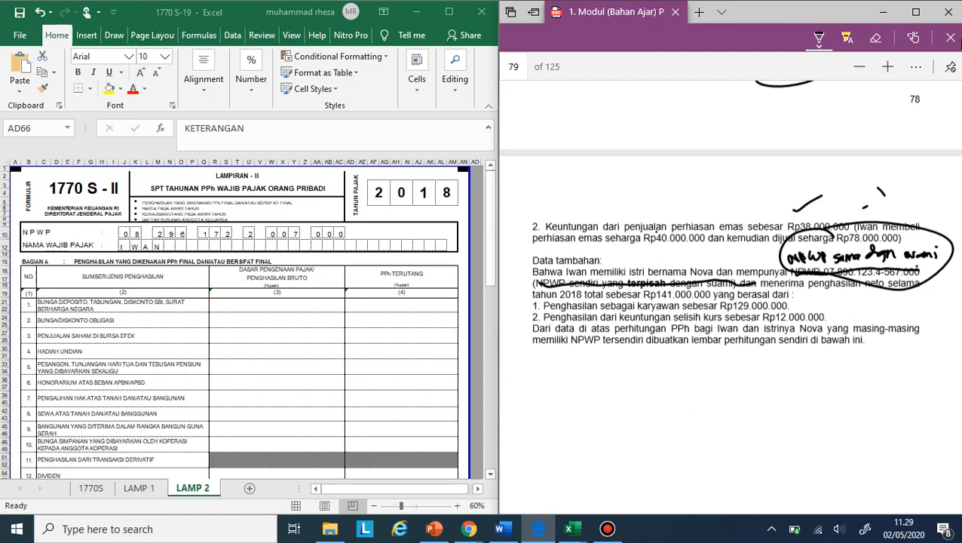
{"action": "scroll", "coordinate": [764, 302], "scroll_direction": "up", "scroll_amount": 4}
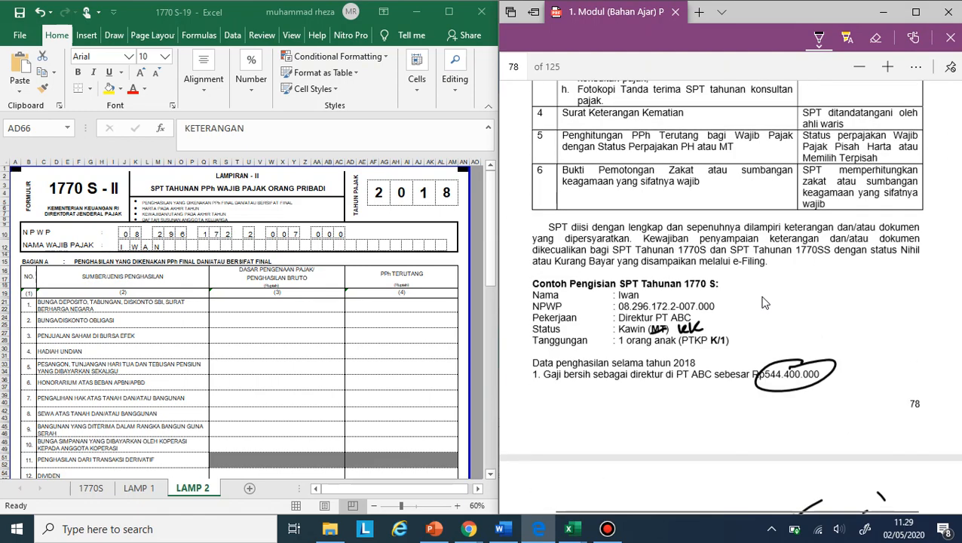
{"action": "scroll", "coordinate": [723, 310], "scroll_direction": "down", "scroll_amount": 3}
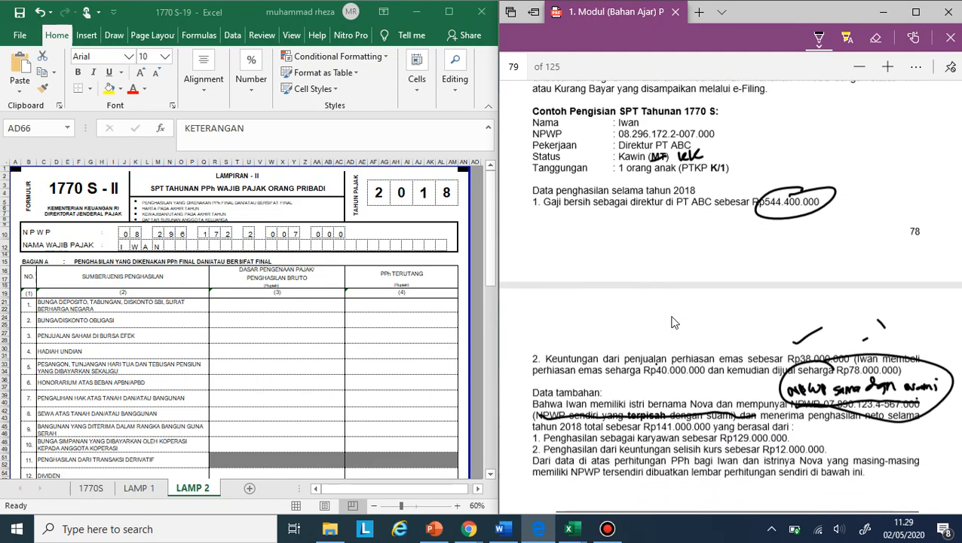
{"action": "scroll", "coordinate": [674, 323], "scroll_direction": "down", "scroll_amount": 1}
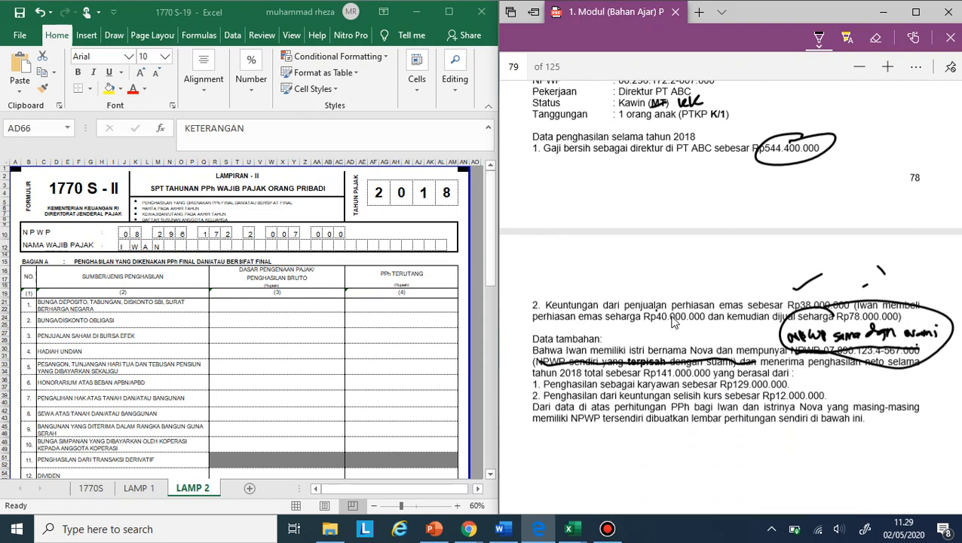
{"action": "scroll", "coordinate": [375, 360], "scroll_direction": "down", "scroll_amount": 2}
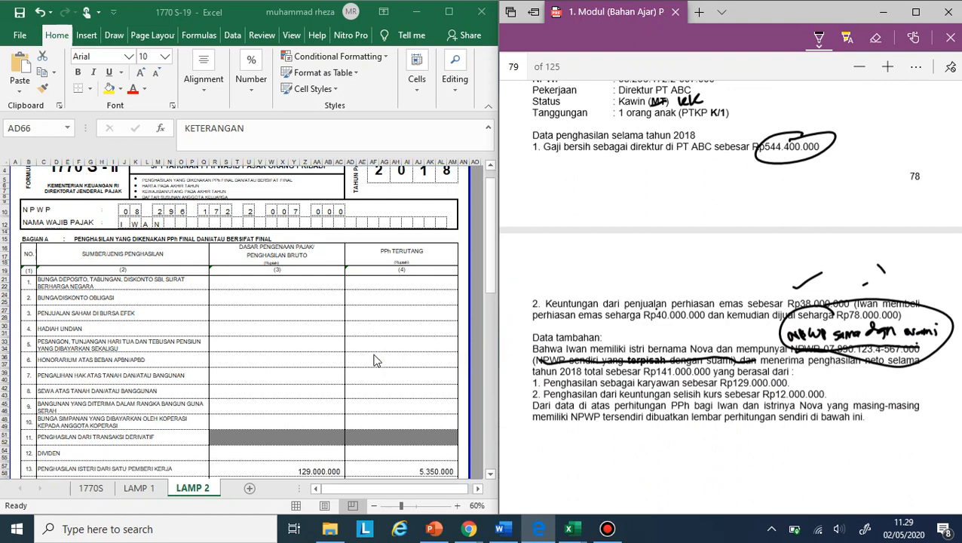
{"action": "scroll", "coordinate": [322, 449], "scroll_direction": "down", "scroll_amount": 1}
{"action": "left_click", "coordinate": [322, 417]}
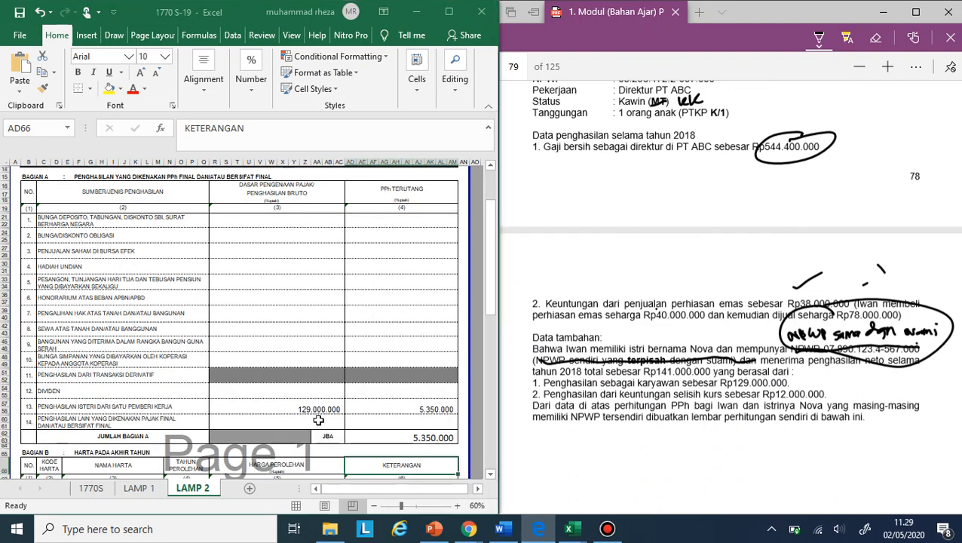
{"action": "left_click_drag", "start_coordinate": [321, 416], "coordinate": [366, 417]}
{"action": "key", "text": "Delete"}
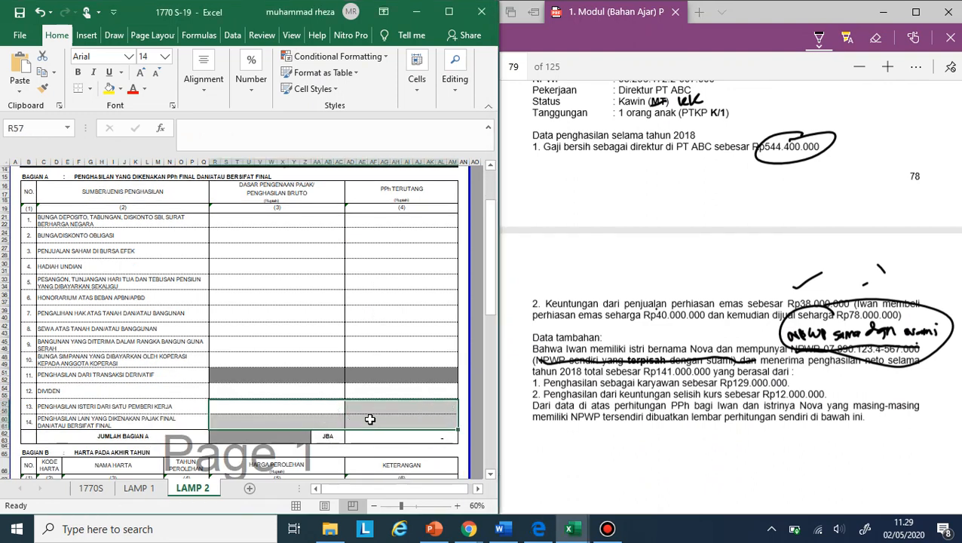
- Enter 12000000 as Penghasilan Lainnya in row 6 of Bagian A on the LAMP 1 sheet
{"action": "scroll", "coordinate": [374, 441], "scroll_direction": "down", "scroll_amount": 5}
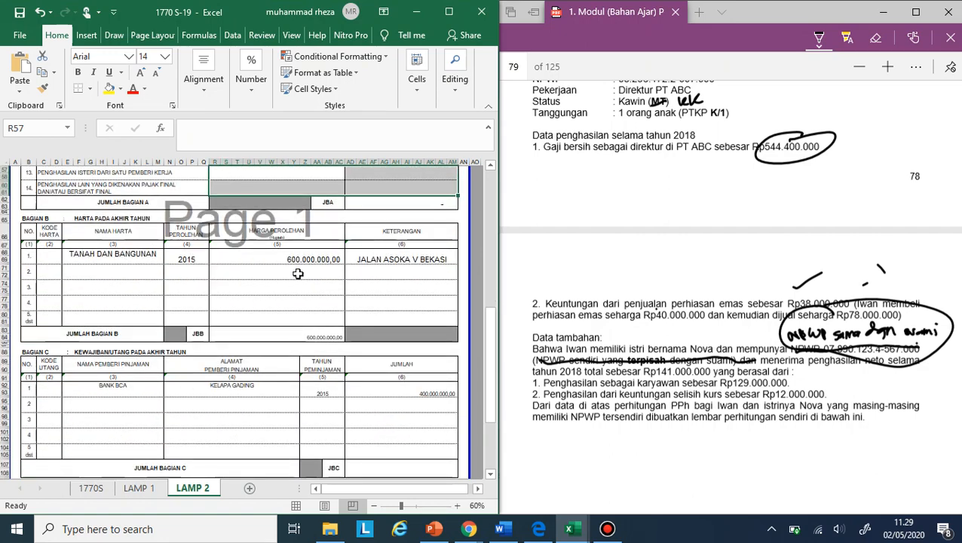
{"action": "scroll", "coordinate": [297, 273], "scroll_direction": "up", "scroll_amount": 10}
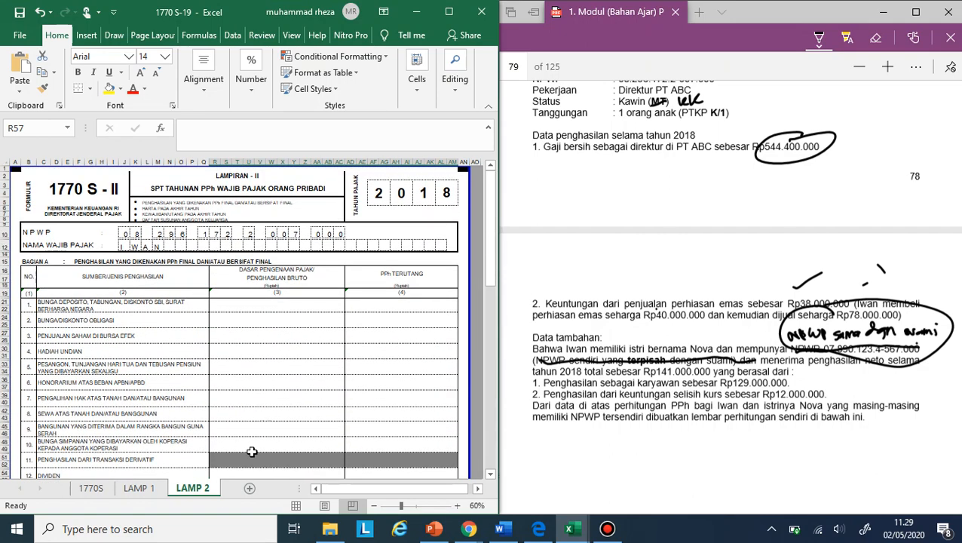
{"action": "left_click", "coordinate": [140, 488]}
{"action": "scroll", "coordinate": [325, 308], "scroll_direction": "down", "scroll_amount": 2}
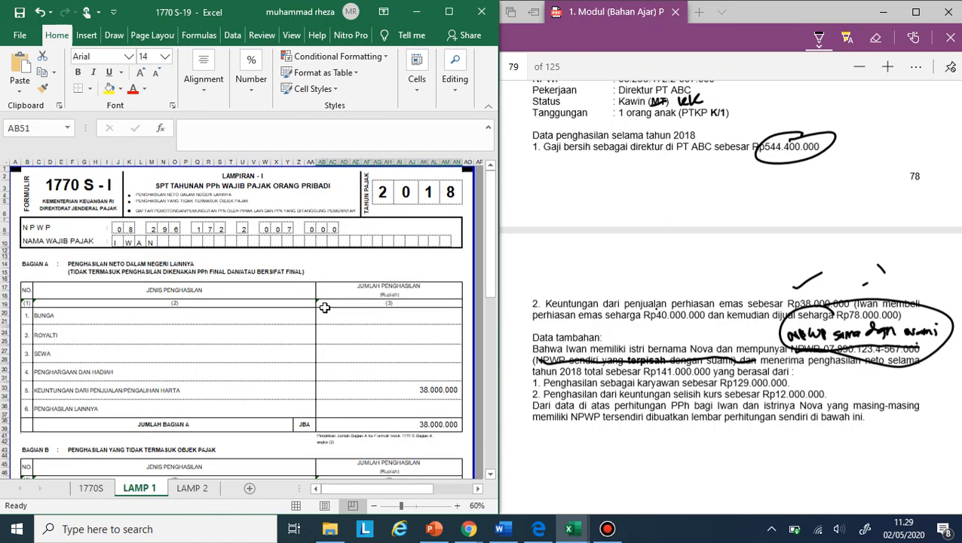
{"action": "scroll", "coordinate": [324, 308], "scroll_direction": "down", "scroll_amount": 3}
{"action": "scroll", "coordinate": [324, 308], "scroll_direction": "up", "scroll_amount": 2}
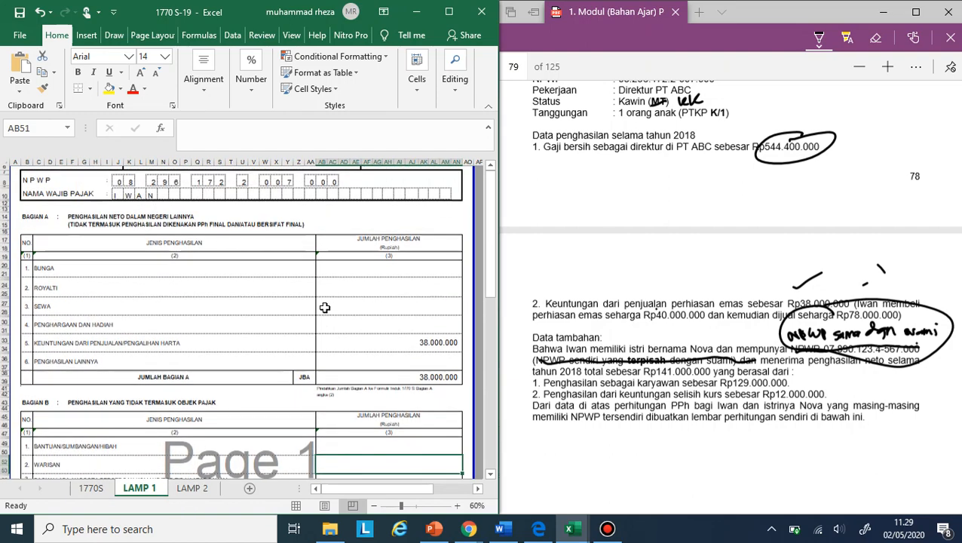
{"action": "scroll", "coordinate": [324, 308], "scroll_direction": "down", "scroll_amount": 1}
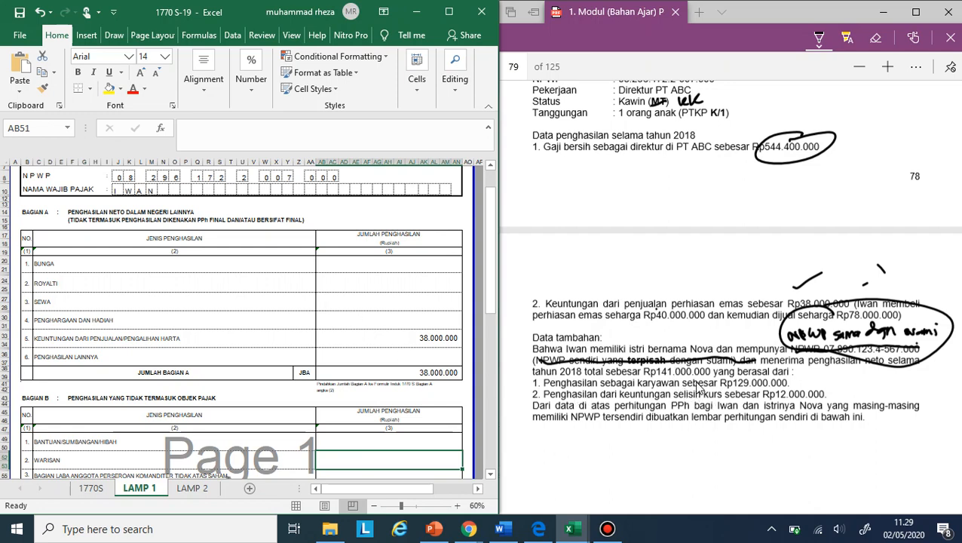
{"action": "left_click", "coordinate": [415, 361]}
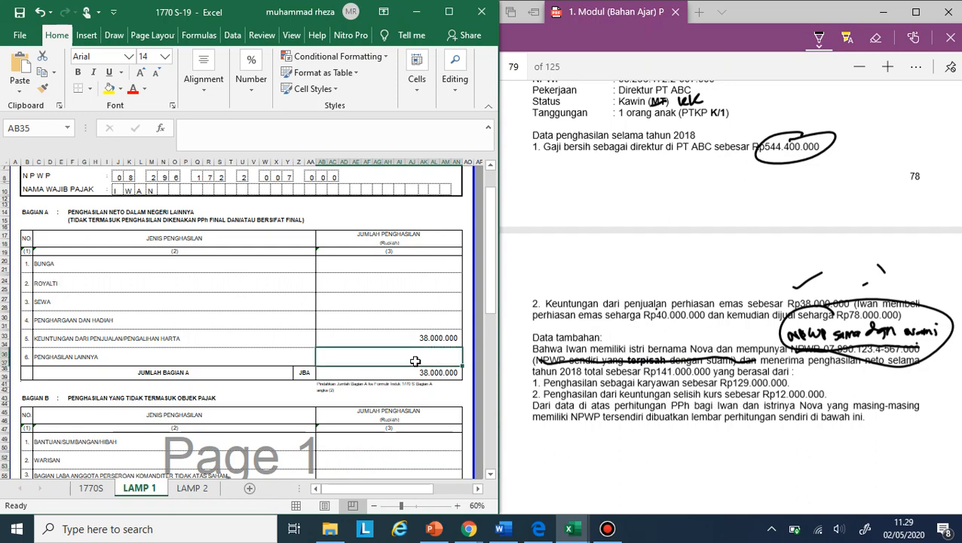
{"action": "type", "text": "12.000.0"}
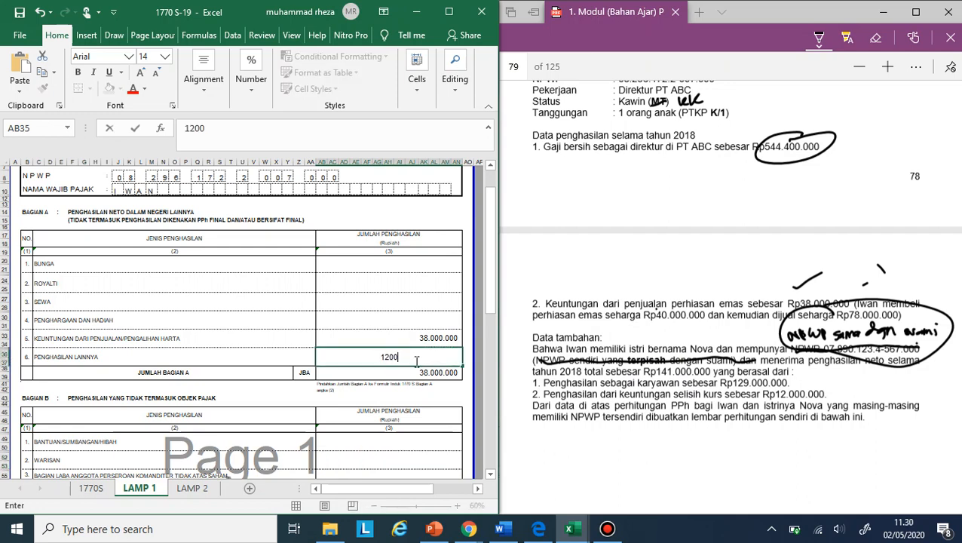
{"action": "type", "text": "0000"}
{"action": "key", "text": "Return"}
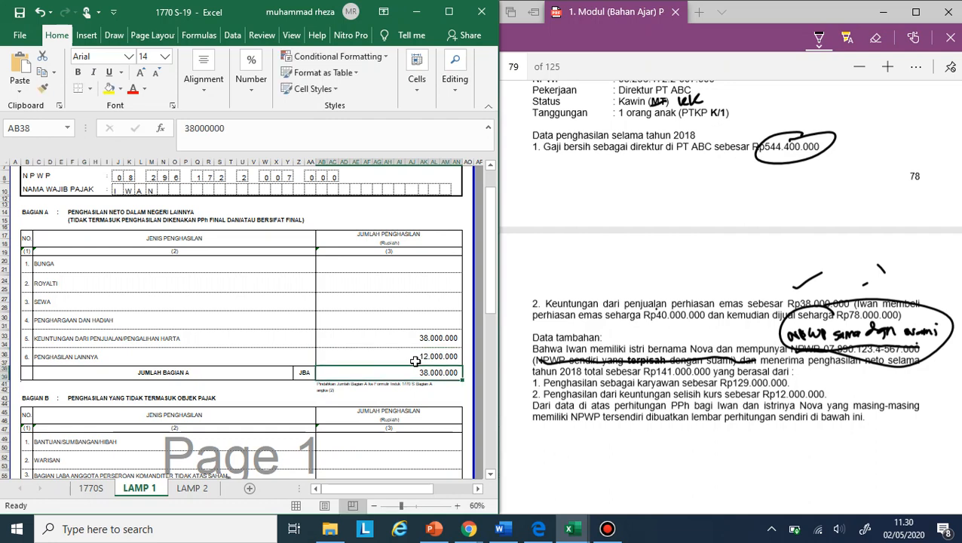
- Replace the Jumlah Bagian A amount with a SUM formula covering rows 5 and 6 (AB32:AN37)
{"action": "type", "text": "=sum("}
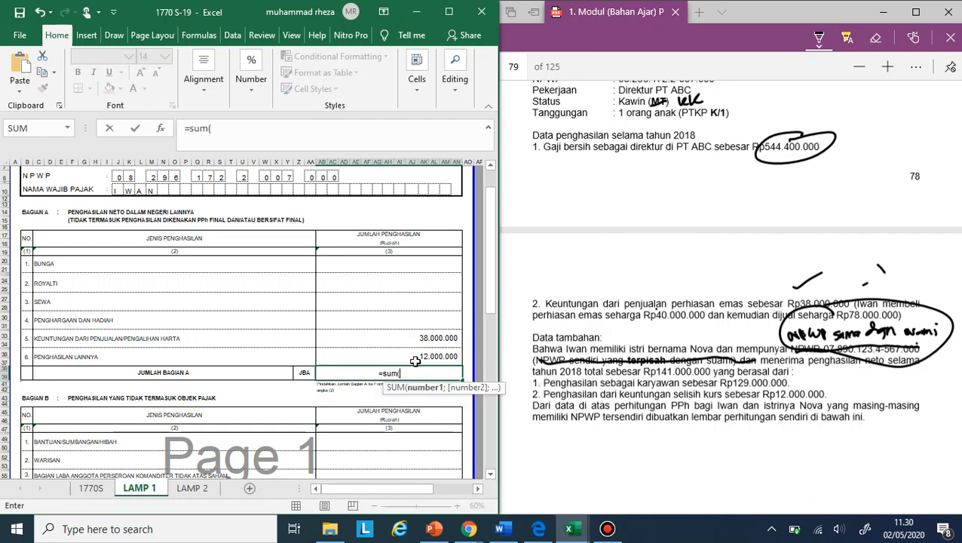
{"action": "key", "text": "Up"}
{"action": "key", "text": "shift+Up"}
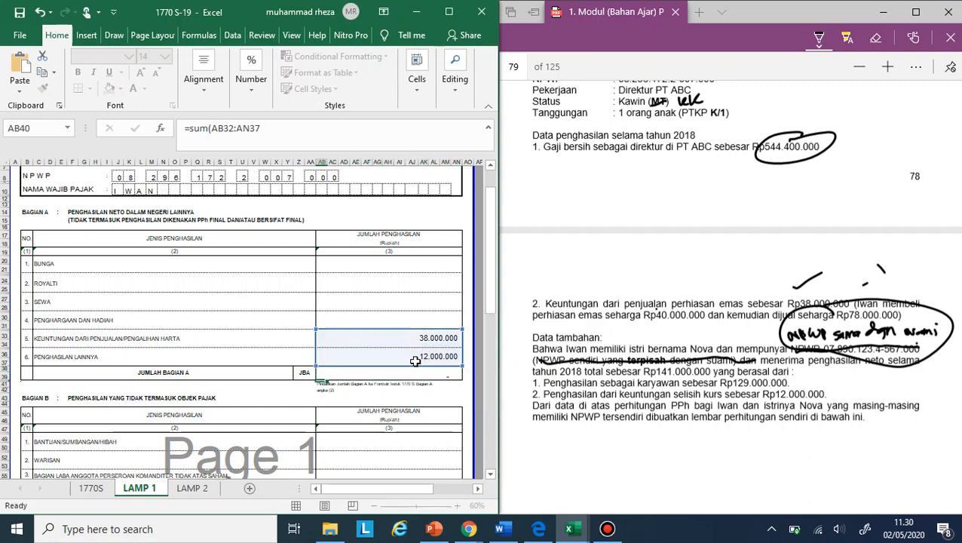
{"action": "key", "text": "Return"}
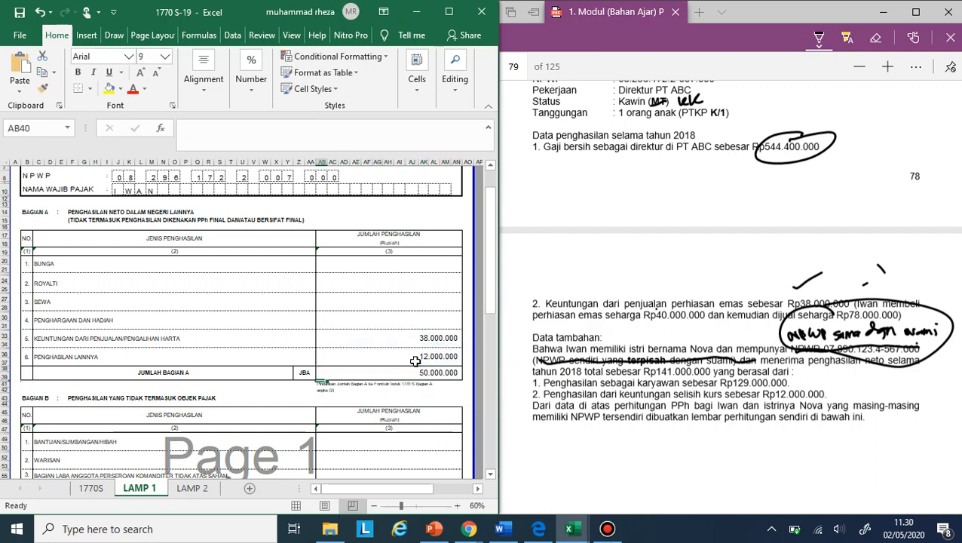
- Locate the wife's 1721-A1 slip in the PDF and enter PT ABC as the withholder's name in row 2 of Bagian C on LAMP 1
{"action": "scroll", "coordinate": [416, 359], "scroll_direction": "down", "scroll_amount": 3}
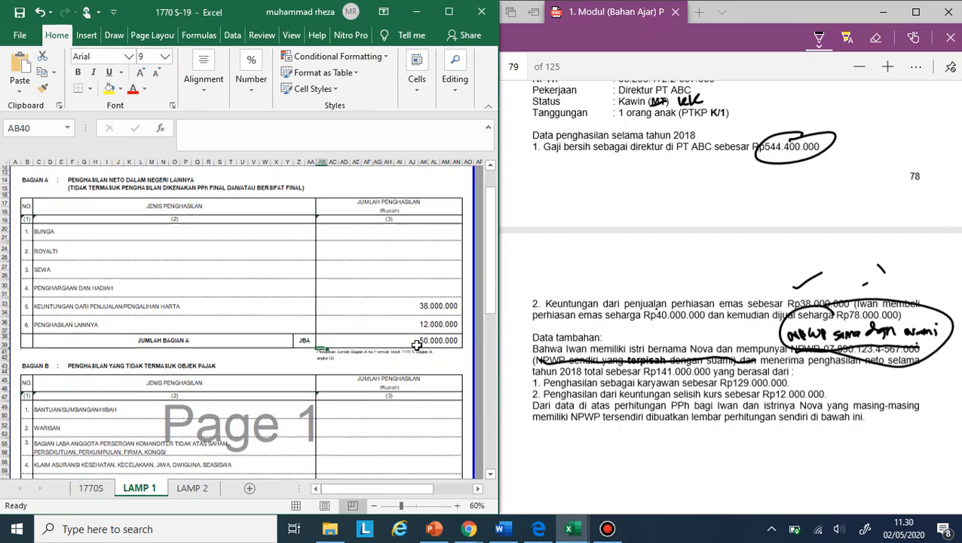
{"action": "scroll", "coordinate": [415, 345], "scroll_direction": "up", "scroll_amount": 8}
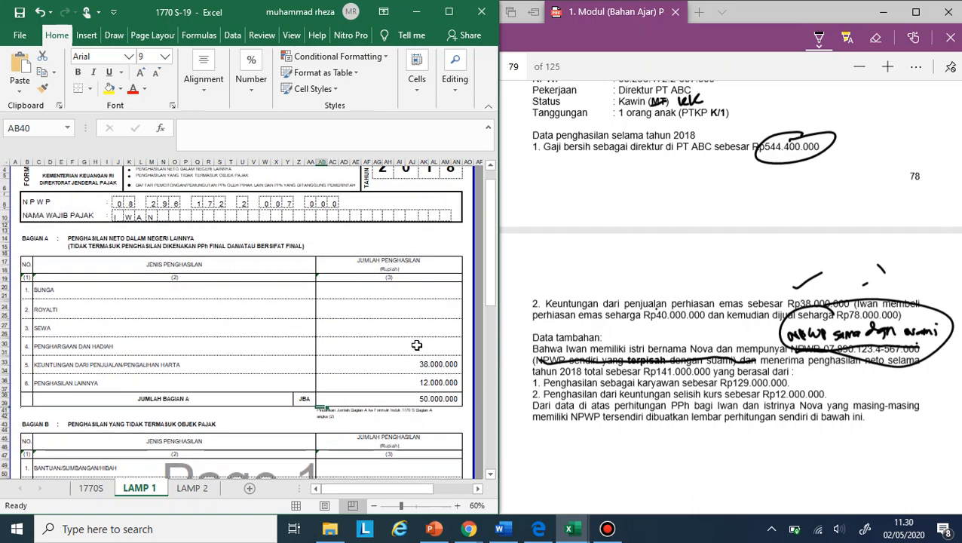
{"action": "scroll", "coordinate": [416, 345], "scroll_direction": "down", "scroll_amount": 7}
{"action": "scroll", "coordinate": [416, 345], "scroll_direction": "down", "scroll_amount": 3}
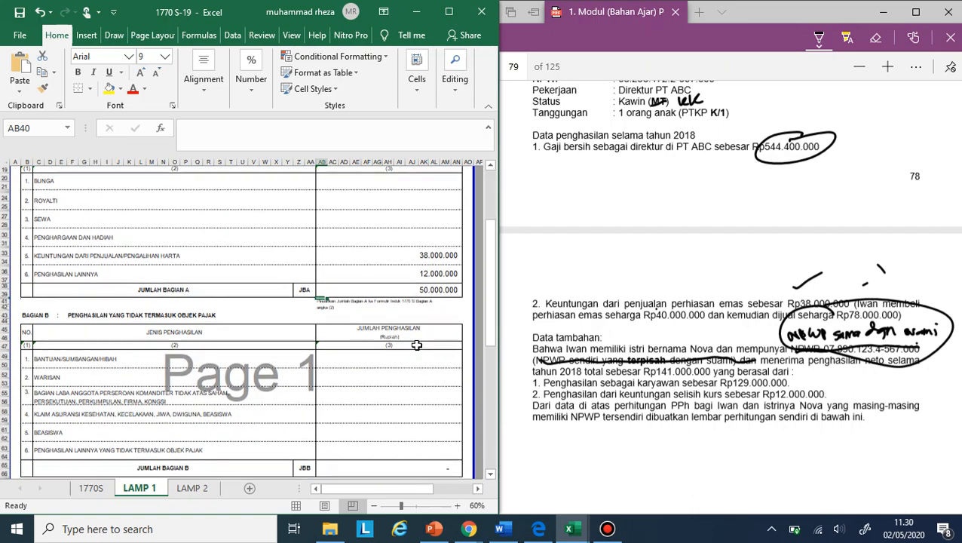
{"action": "scroll", "coordinate": [416, 346], "scroll_direction": "down", "scroll_amount": 4}
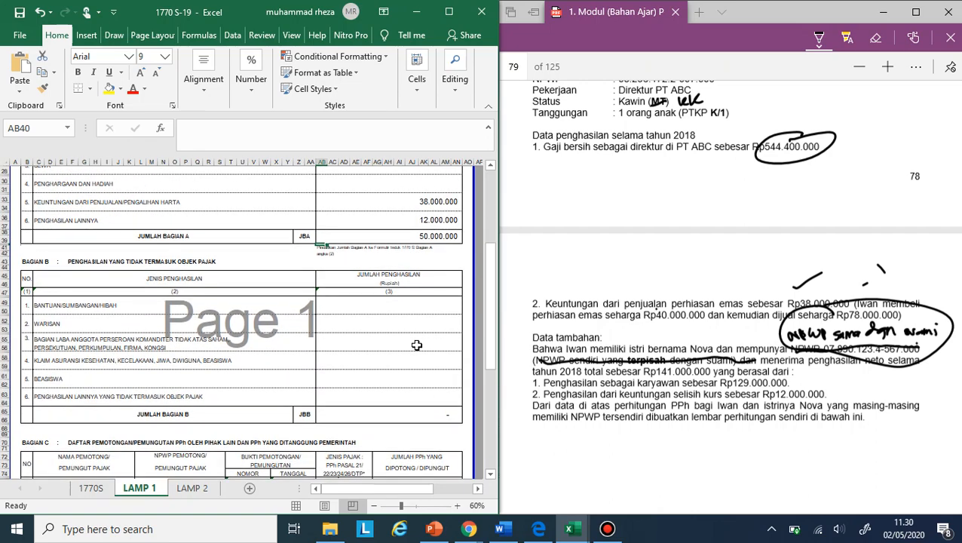
{"action": "scroll", "coordinate": [416, 345], "scroll_direction": "down", "scroll_amount": 4}
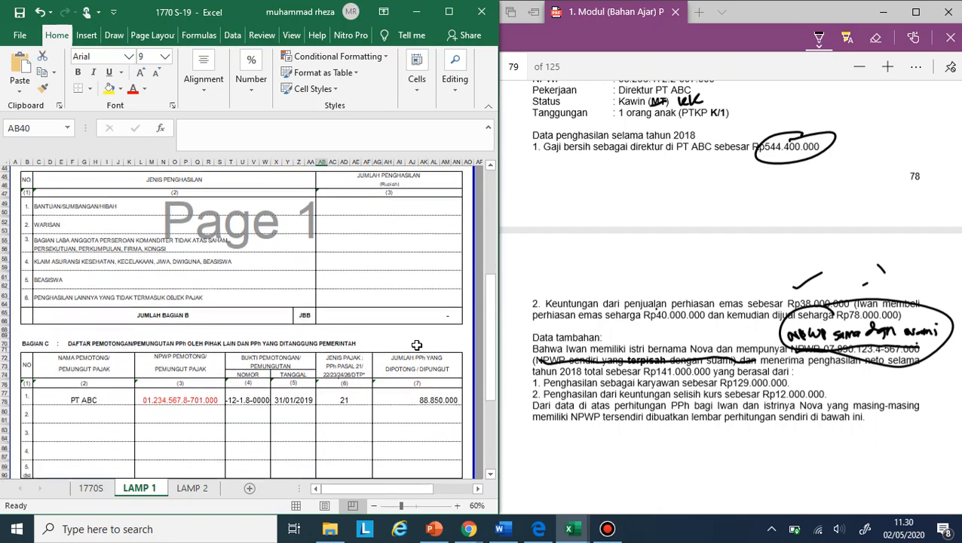
{"action": "left_click", "coordinate": [68, 385]}
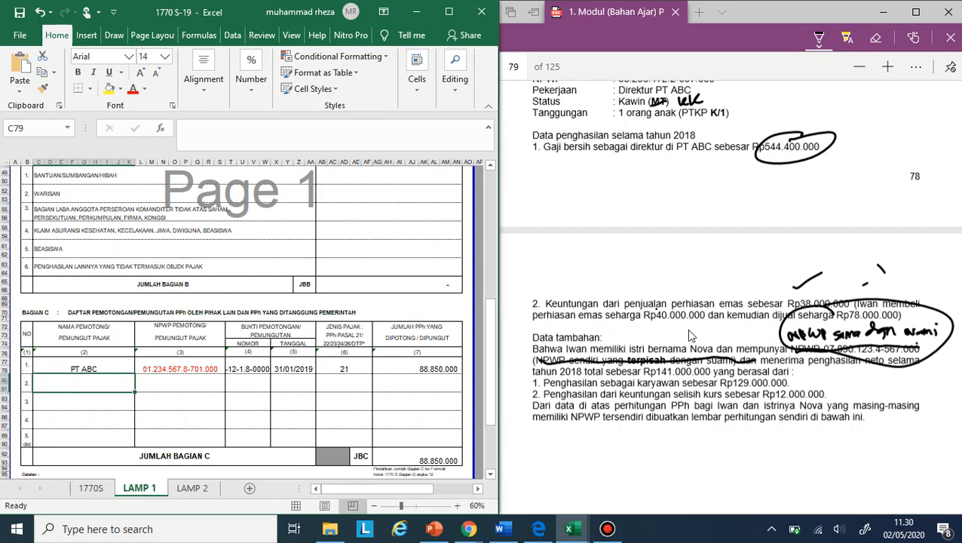
{"action": "scroll", "coordinate": [695, 364], "scroll_direction": "down", "scroll_amount": 8}
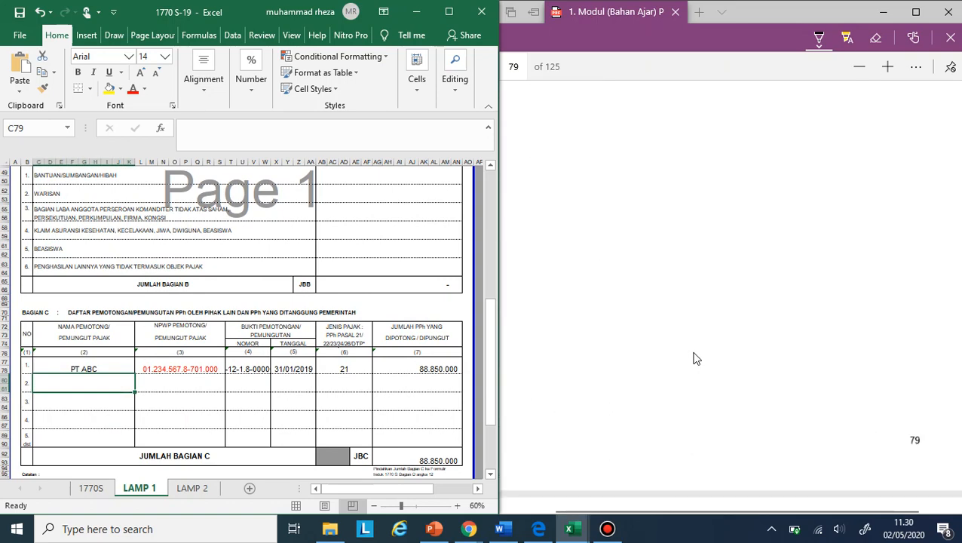
{"action": "scroll", "coordinate": [671, 298], "scroll_direction": "down", "scroll_amount": 8}
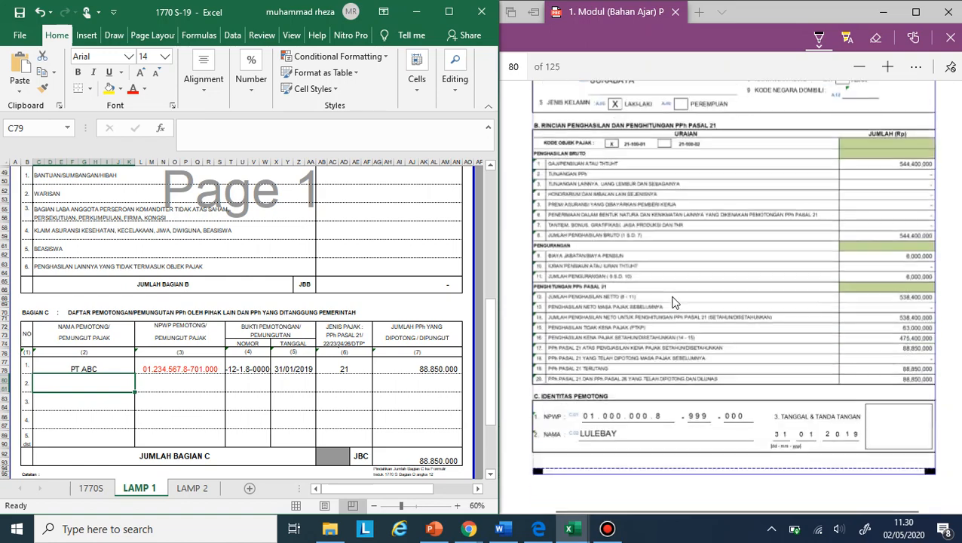
{"action": "scroll", "coordinate": [675, 301], "scroll_direction": "down", "scroll_amount": 4}
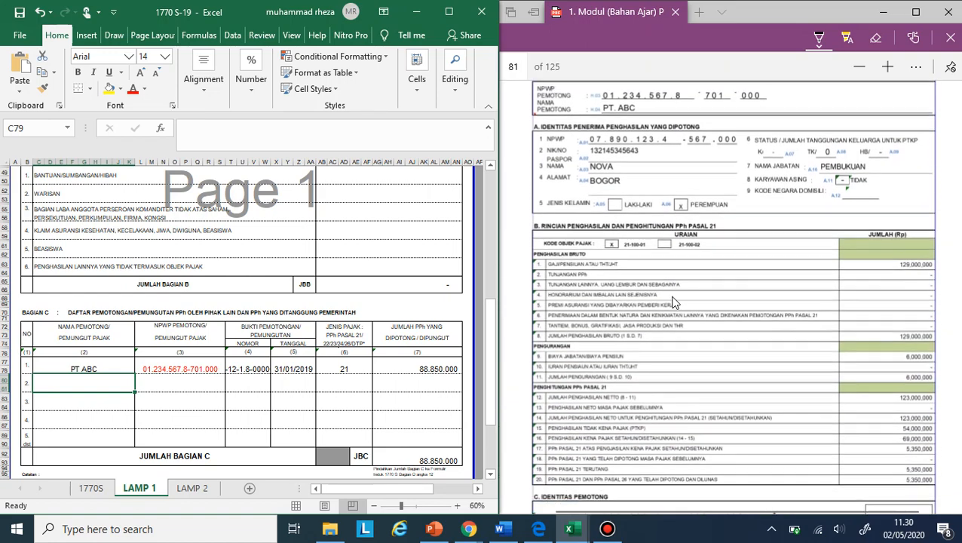
{"action": "scroll", "coordinate": [673, 302], "scroll_direction": "up", "scroll_amount": 2}
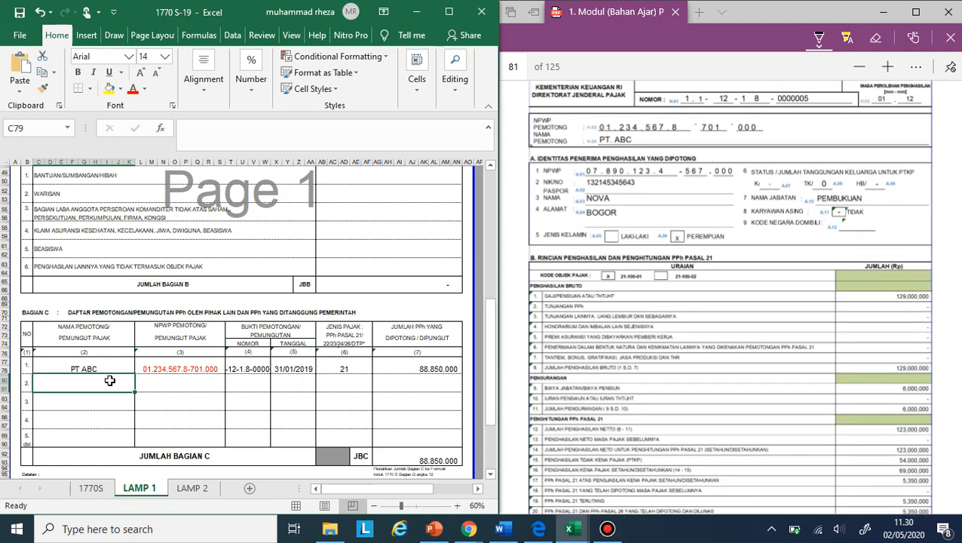
{"action": "type", "text": "PT ABC"}
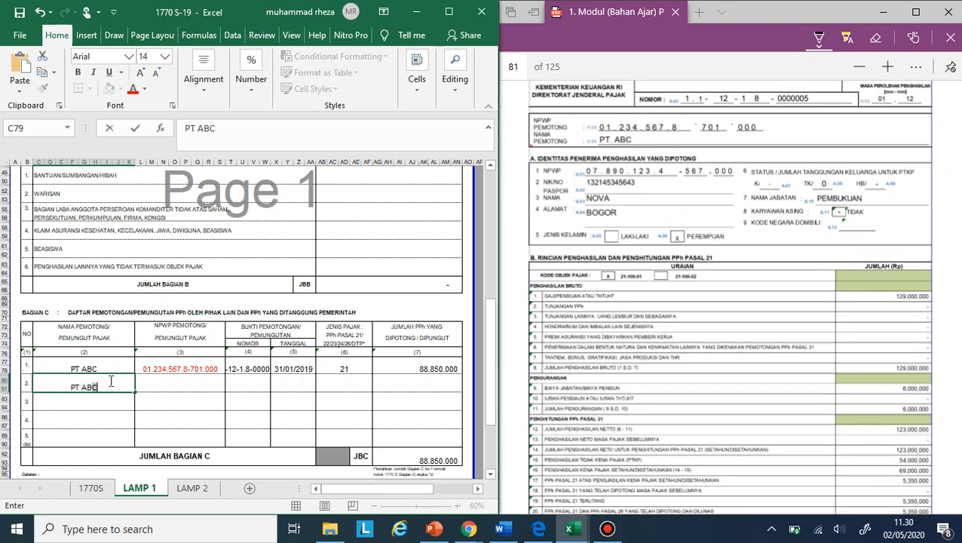
{"action": "key", "text": "Tab"}
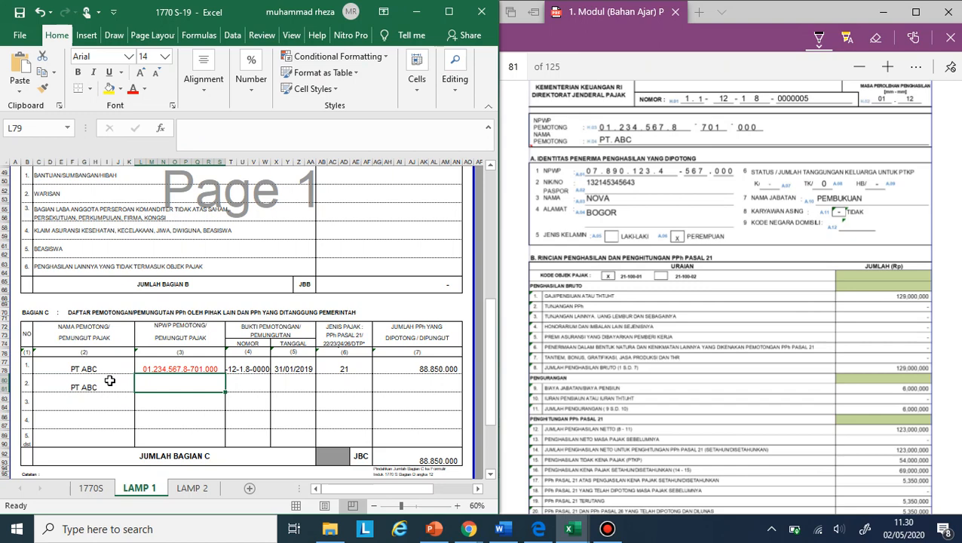
- Copy the withholder's NPWP from row 1 into row 2 of Bagian C
{"action": "key", "text": "Up"}
{"action": "key", "text": "ctrl+c"}
{"action": "key", "text": "Down"}
{"action": "key", "text": "ctrl+v"}
{"action": "key", "text": "Tab"}
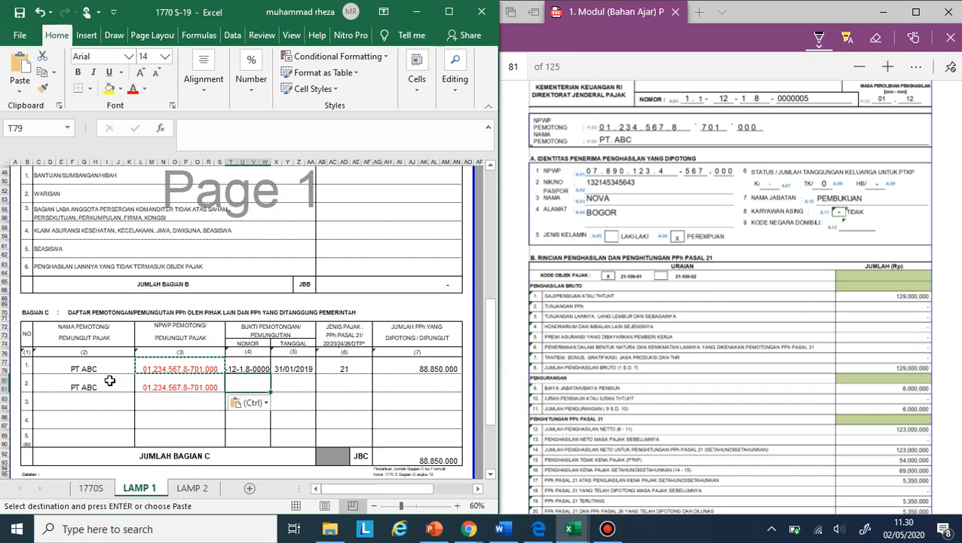
- Copy the withholding slip number from row 1 into the Nomor cell of row 2 in Bagian C
{"action": "key", "text": "Up"}
{"action": "key", "text": "ctrl+c"}
{"action": "key", "text": "Down"}
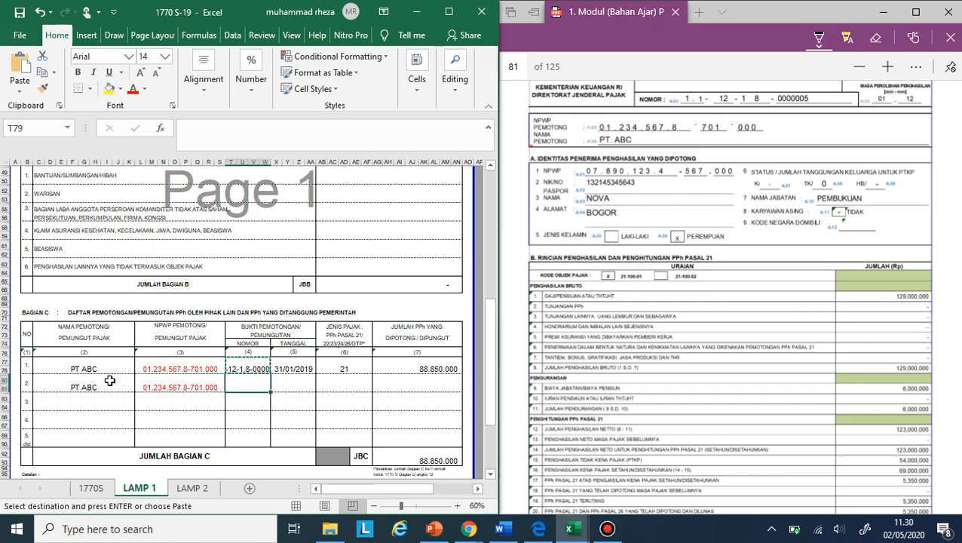
{"action": "key", "text": "ctrl+v"}
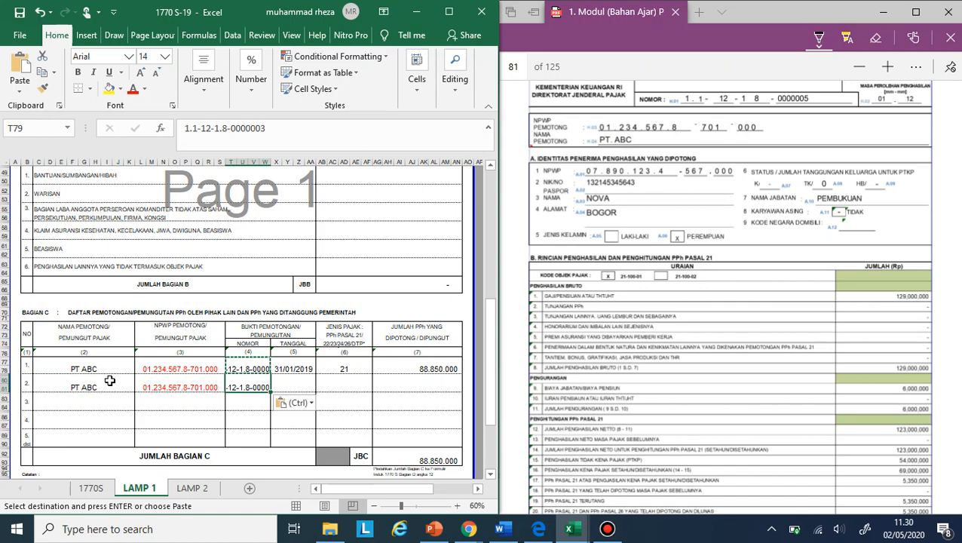
{"action": "left_click", "coordinate": [283, 129]}
{"action": "key", "text": "Return"}
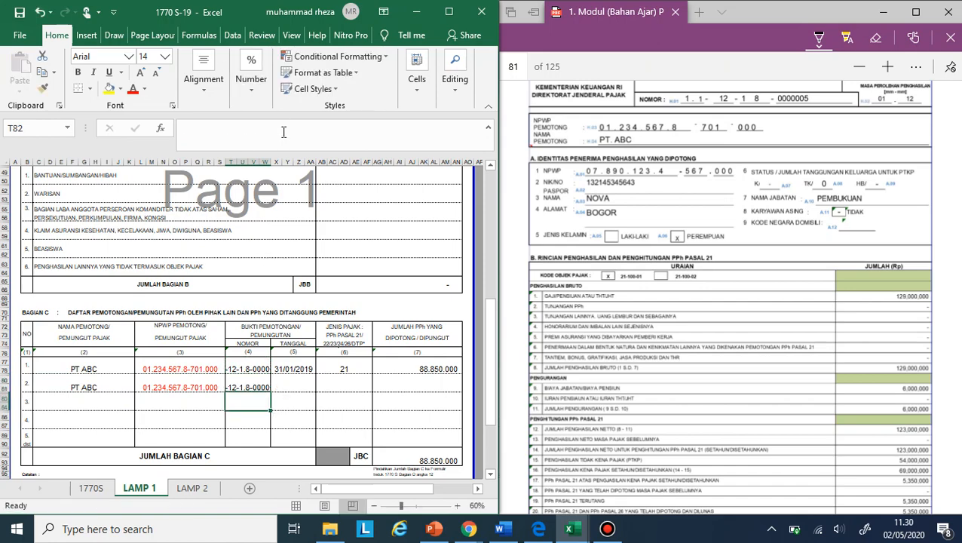
- Check the slip's date in the PDF and copy the 31/01/2019 date from row 1 into row 2 of Bagian C
{"action": "left_click", "coordinate": [287, 389]}
{"action": "scroll", "coordinate": [706, 349], "scroll_direction": "down", "scroll_amount": 1}
{"action": "scroll", "coordinate": [707, 349], "scroll_direction": "down", "scroll_amount": 1}
{"action": "scroll", "coordinate": [707, 349], "scroll_direction": "up", "scroll_amount": 2}
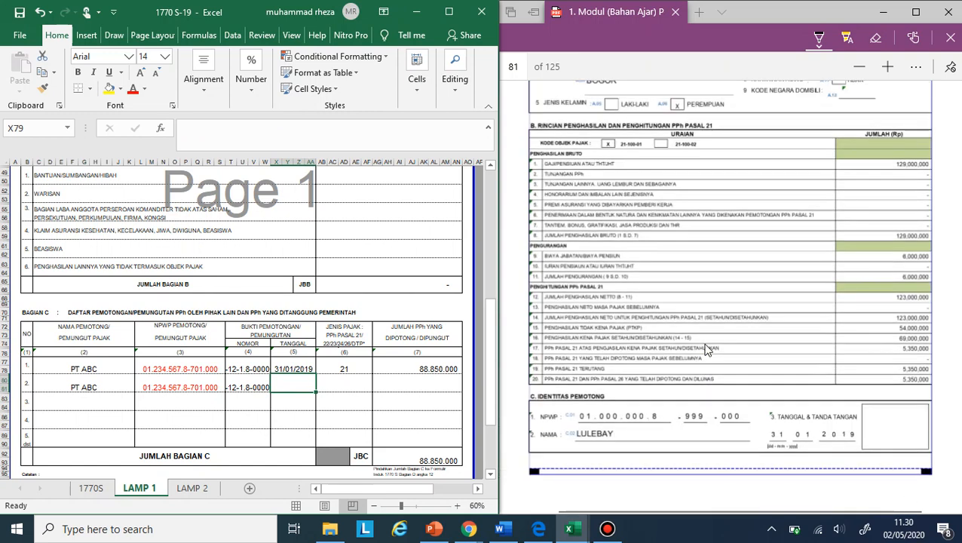
{"action": "key", "text": "Up"}
{"action": "key", "text": "ctrl+c"}
{"action": "key", "text": "Down"}
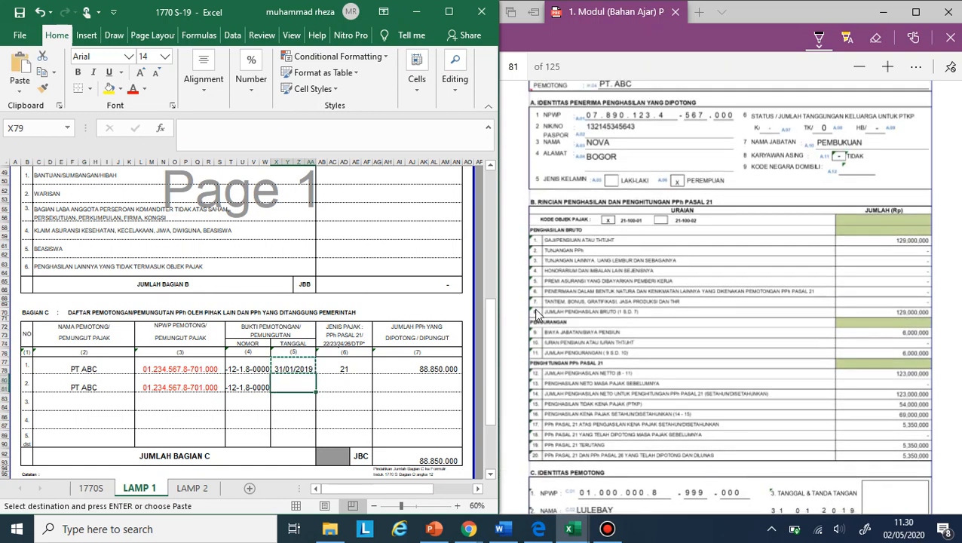
{"action": "key", "text": "ctrl+v"}
{"action": "key", "text": "Right"}
{"action": "key", "text": "Left"}
{"action": "key", "text": "Up"}
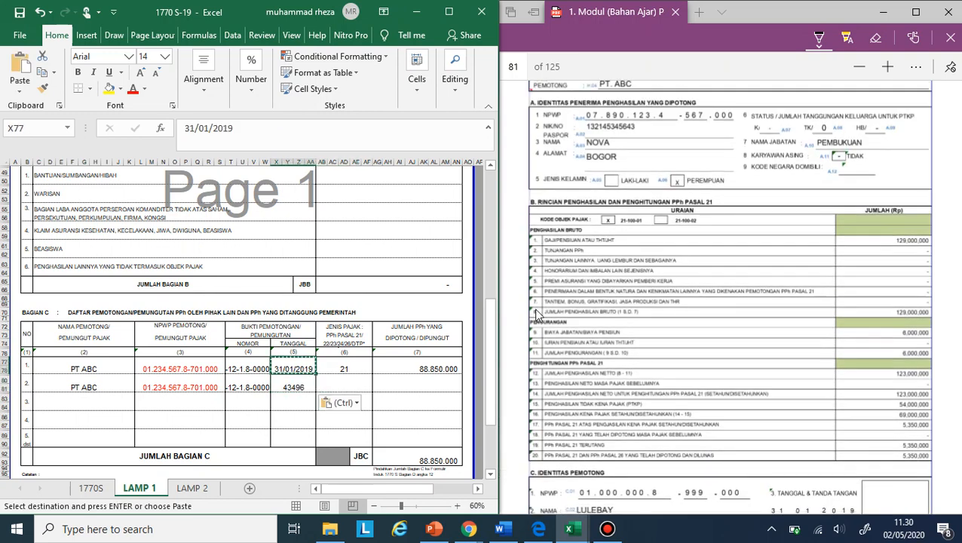
{"action": "key", "text": "Down"}
{"action": "key", "text": "ctrl+v"}
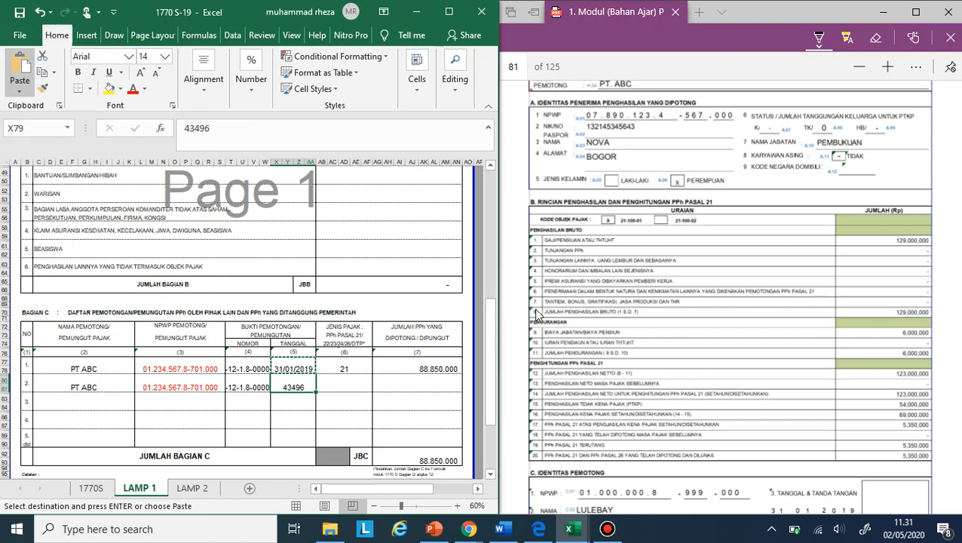
{"action": "key", "text": "Return"}
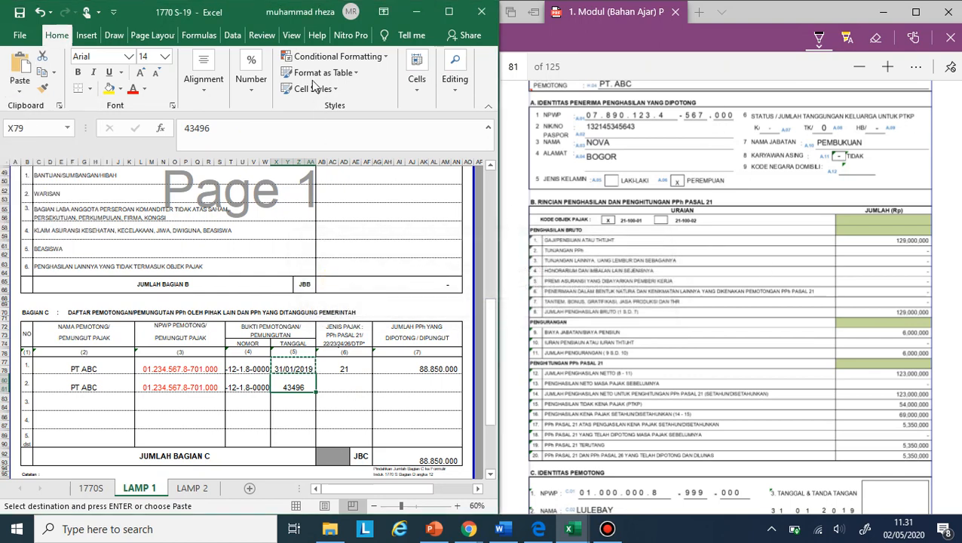
- Format the row 2 Tanggal cell in Bagian C as a short date
{"action": "left_click", "coordinate": [250, 85]}
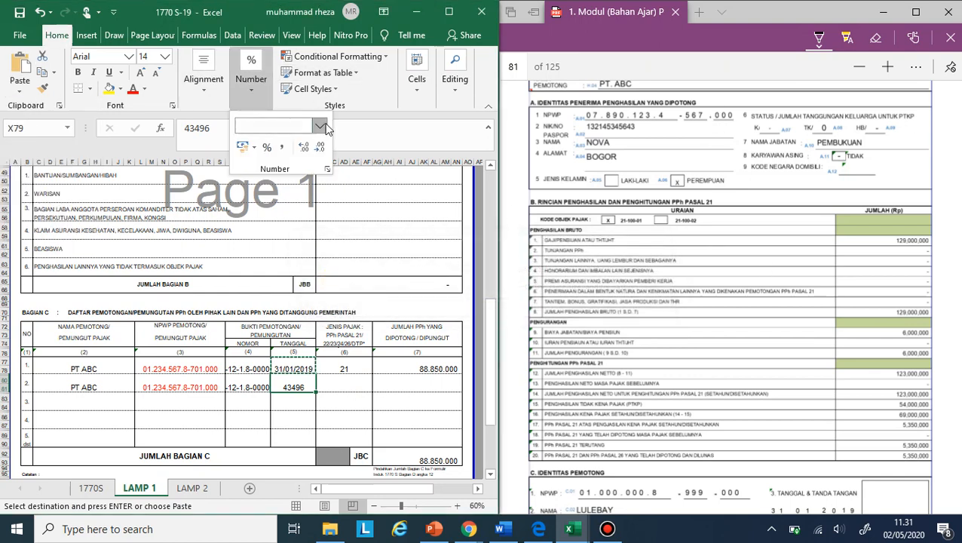
{"action": "left_click", "coordinate": [319, 125]}
{"action": "left_click", "coordinate": [312, 279]}
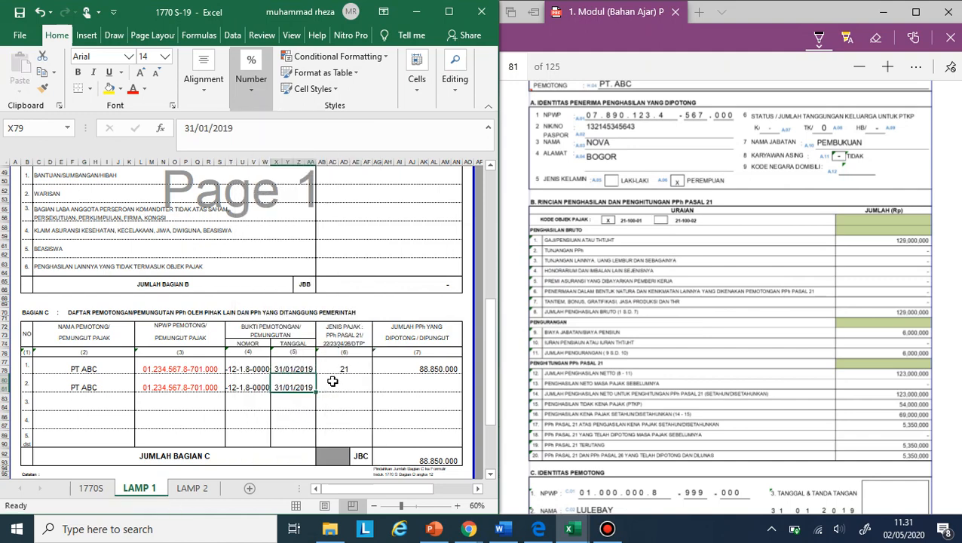
- Enter 21 as the Jenis Pajak and 5350000 as the PPh withheld in row 2 of Bagian C
{"action": "left_click", "coordinate": [338, 385]}
{"action": "type", "text": "21"}
{"action": "key", "text": "Tab"}
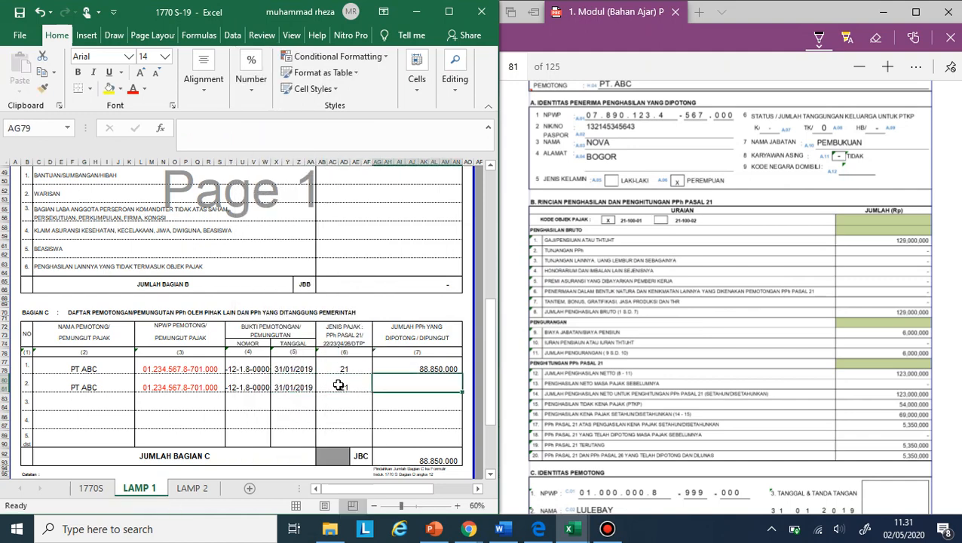
{"action": "scroll", "coordinate": [695, 430], "scroll_direction": "down", "scroll_amount": 1}
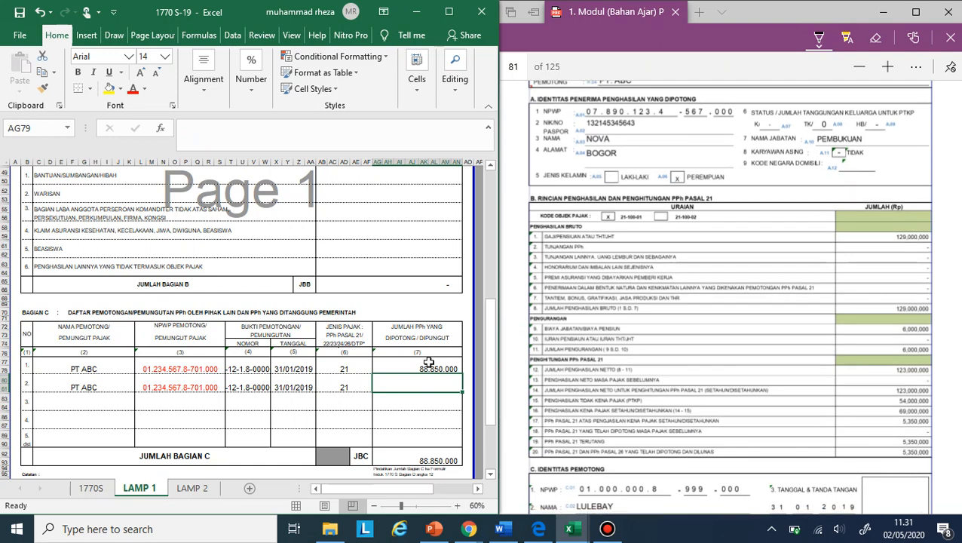
{"action": "type", "text": "5.350.0"}
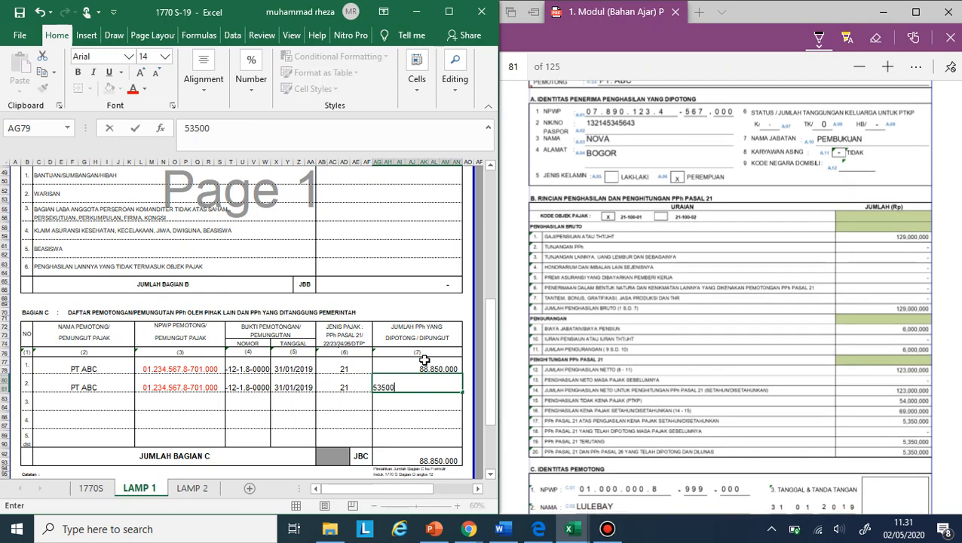
{"action": "type", "text": "00"}
{"action": "key", "text": "Return"}
{"action": "key", "text": "Return"}
{"action": "key", "text": "Return"}
{"action": "key", "text": "Return"}
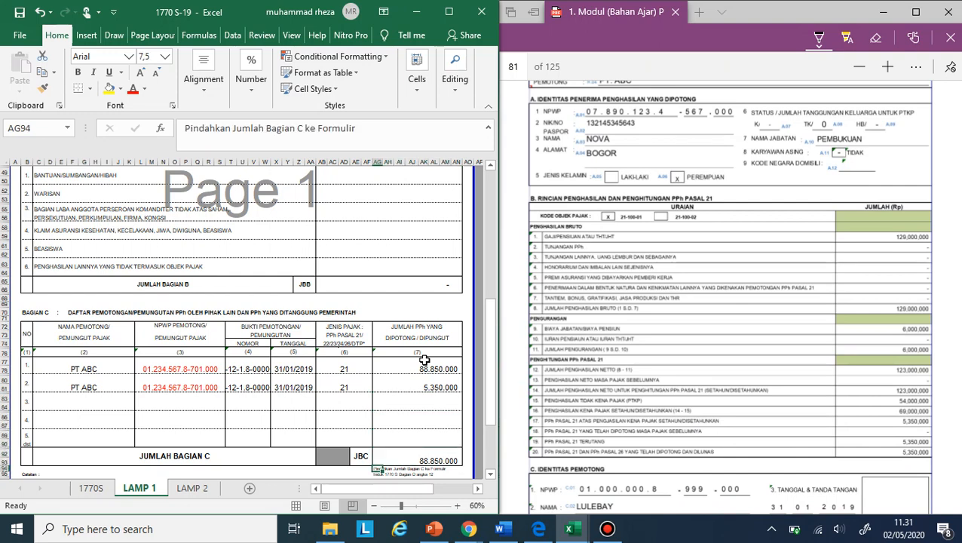
- Replace the Jumlah Bagian C amount with a SUM formula covering the PPh withheld column (AG76:AN90)
{"action": "key", "text": "Up"}
{"action": "type", "text": "=SUM"}
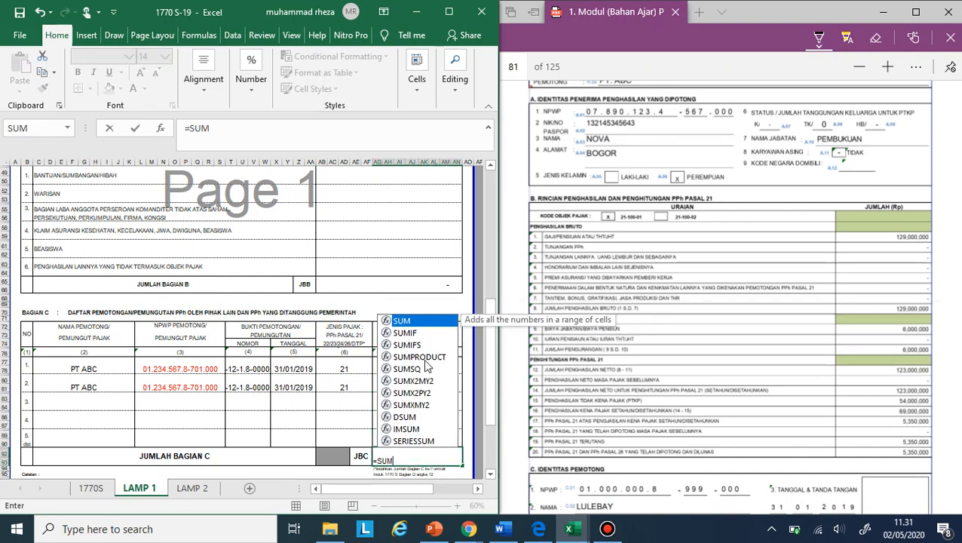
{"action": "type", "text": "("}
{"action": "left_click_drag", "start_coordinate": [418, 443], "coordinate": [425, 360]}
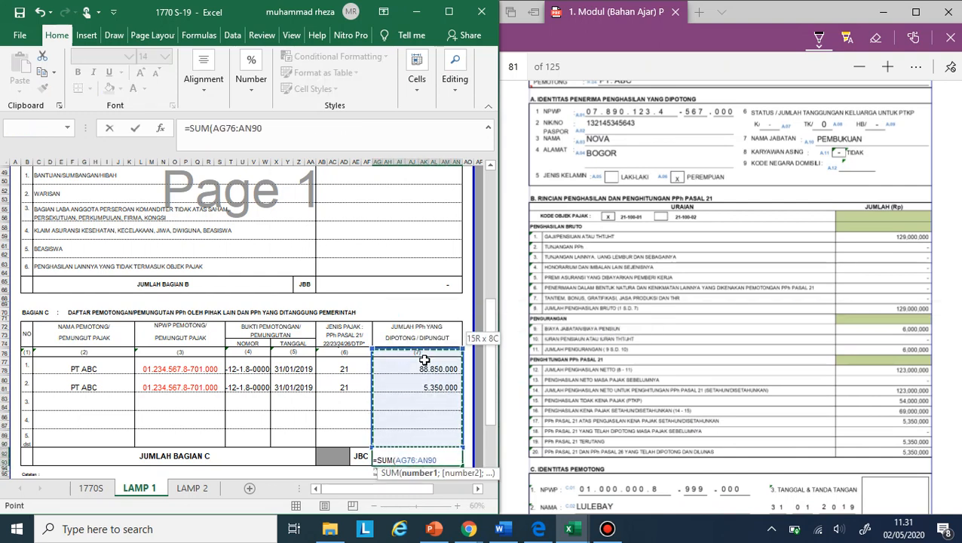
{"action": "key", "text": "Return"}
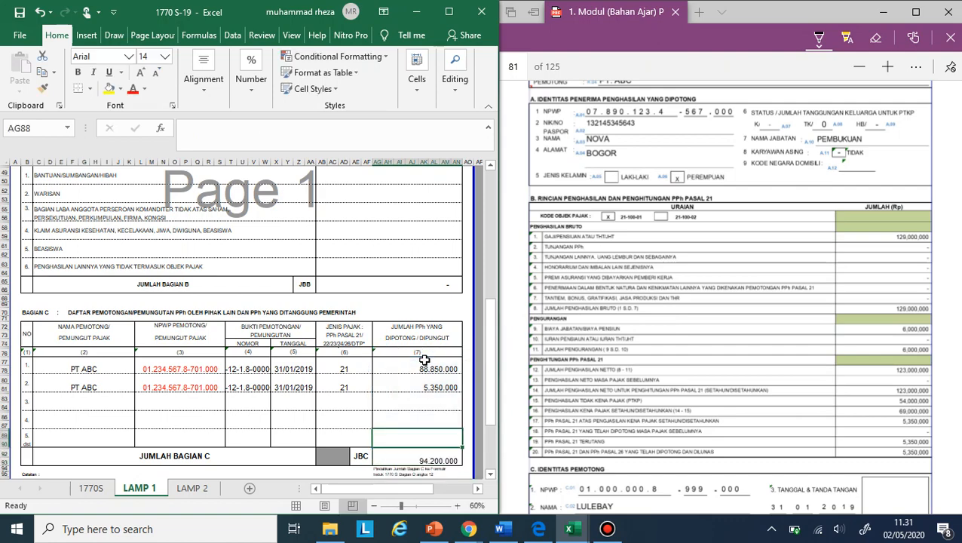
- Review Bagian A of LAMP 1, then compare the main 1770S form's identity and net income sections with the wife's 1721-A1 slip
{"action": "scroll", "coordinate": [425, 360], "scroll_direction": "up", "scroll_amount": 15}
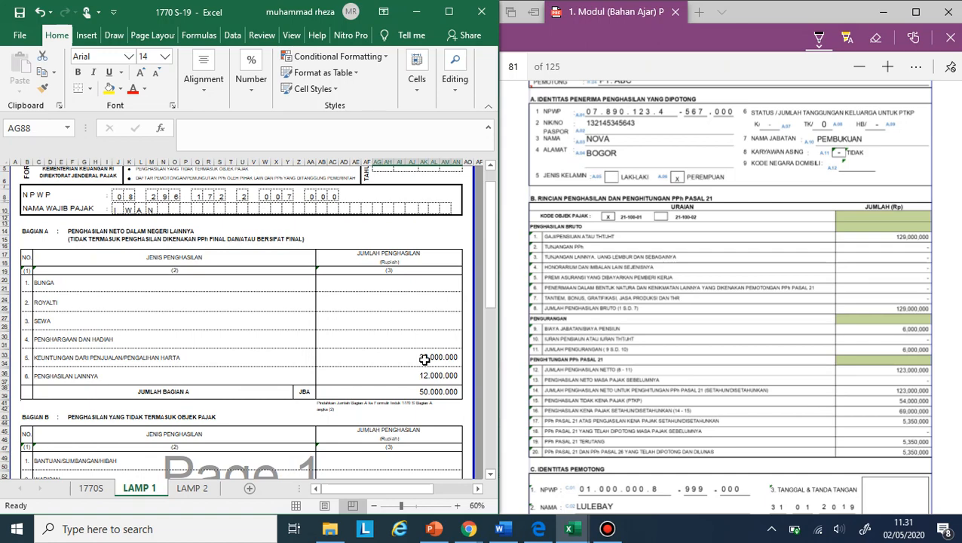
{"action": "scroll", "coordinate": [425, 360], "scroll_direction": "up", "scroll_amount": 2}
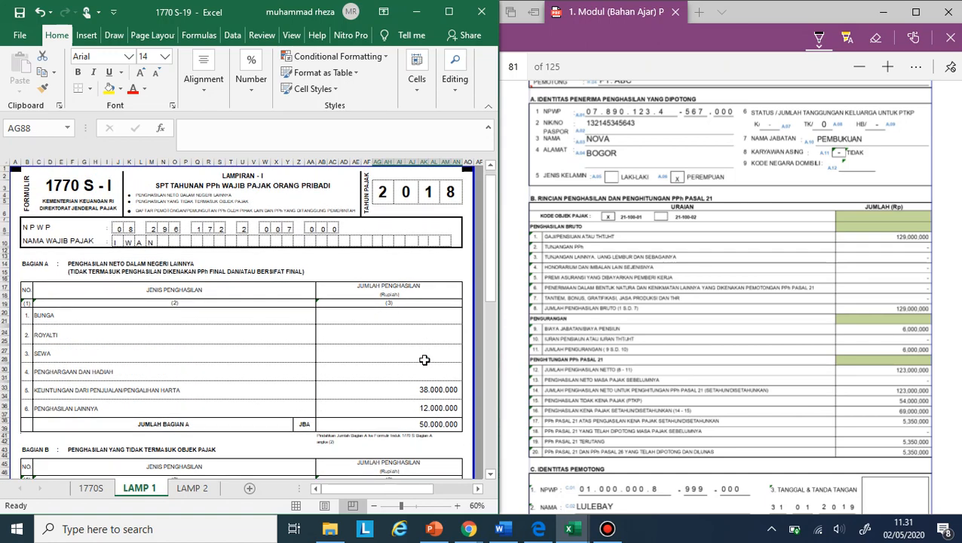
{"action": "left_click", "coordinate": [91, 488]}
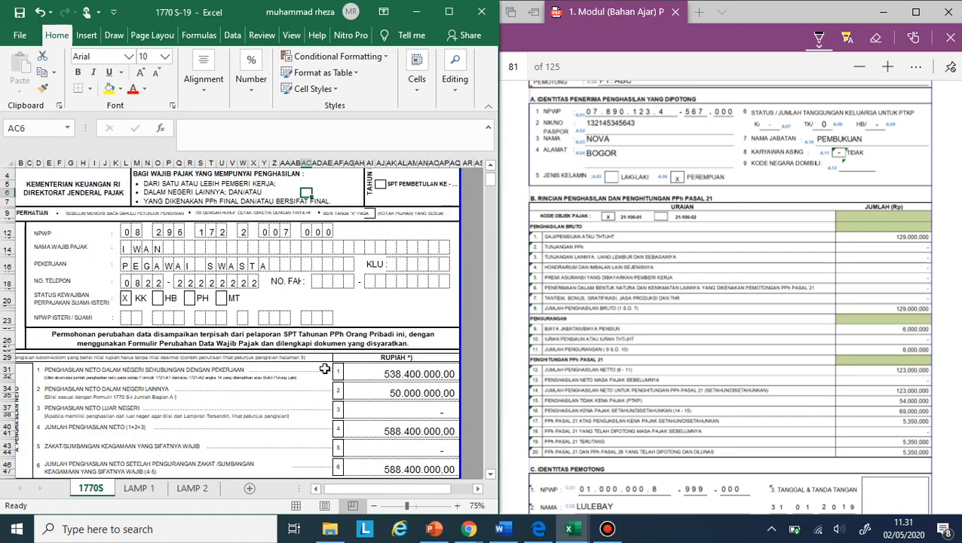
{"action": "scroll", "coordinate": [324, 368], "scroll_direction": "down", "scroll_amount": 1}
{"action": "scroll", "coordinate": [324, 368], "scroll_direction": "right", "scroll_amount": 2}
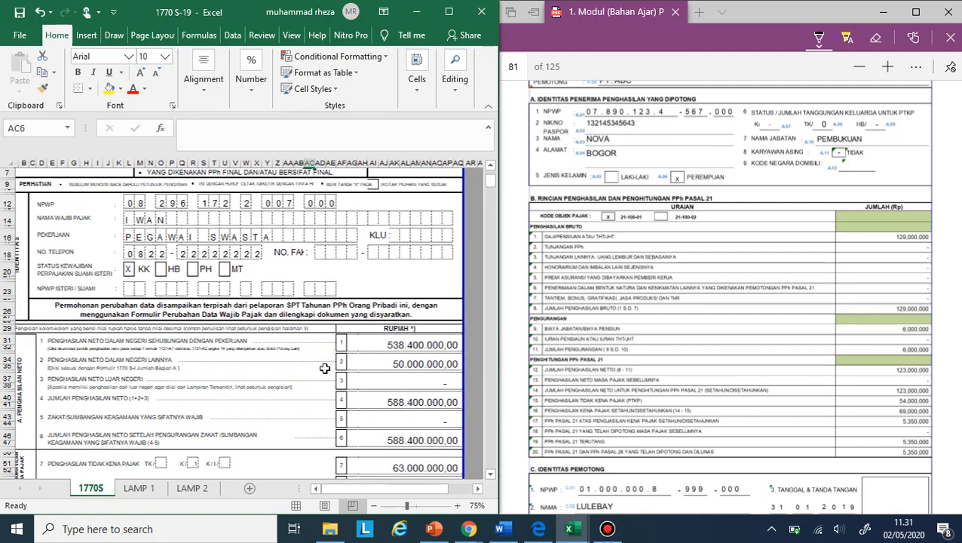
{"action": "scroll", "coordinate": [735, 320], "scroll_direction": "up", "scroll_amount": 3}
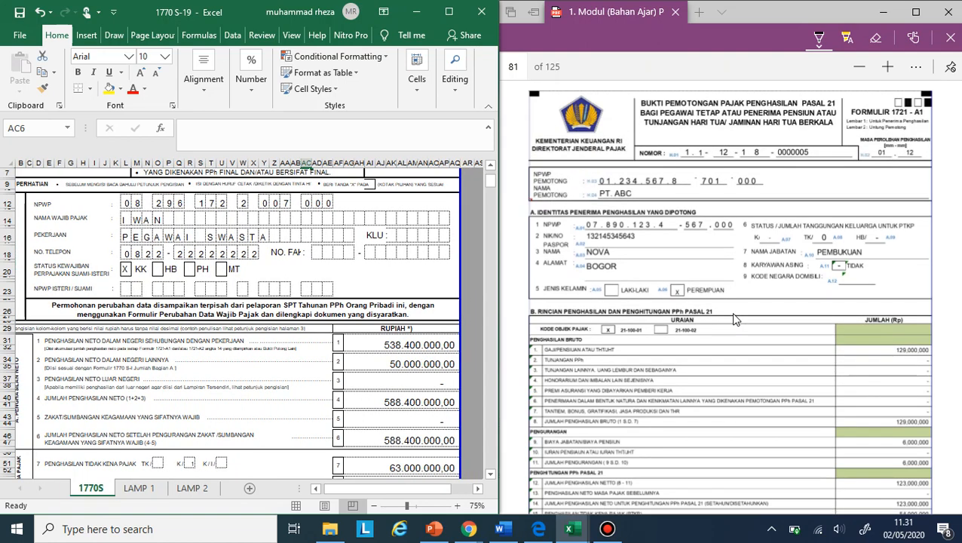
{"action": "scroll", "coordinate": [734, 320], "scroll_direction": "down", "scroll_amount": 4}
{"action": "scroll", "coordinate": [733, 320], "scroll_direction": "up", "scroll_amount": 3}
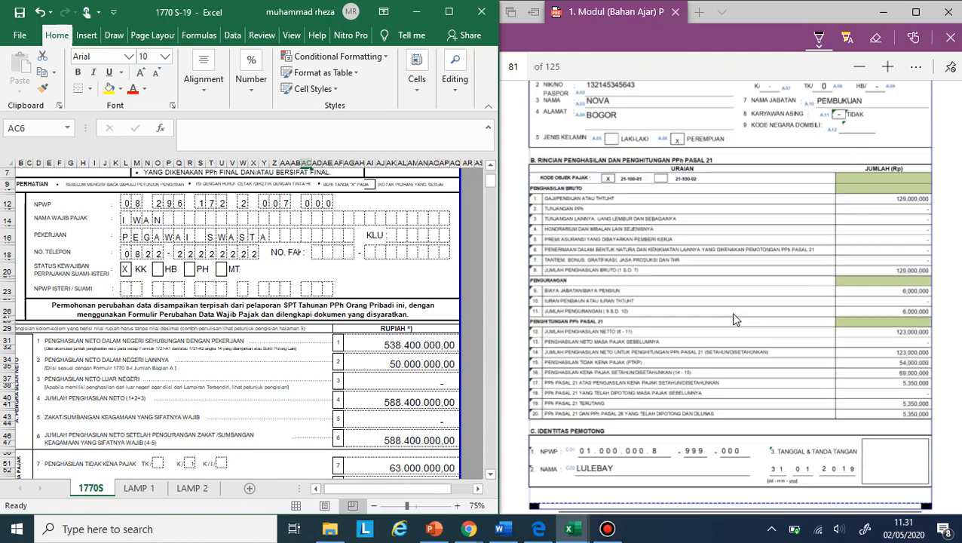
{"action": "scroll", "coordinate": [733, 319], "scroll_direction": "up", "scroll_amount": 2}
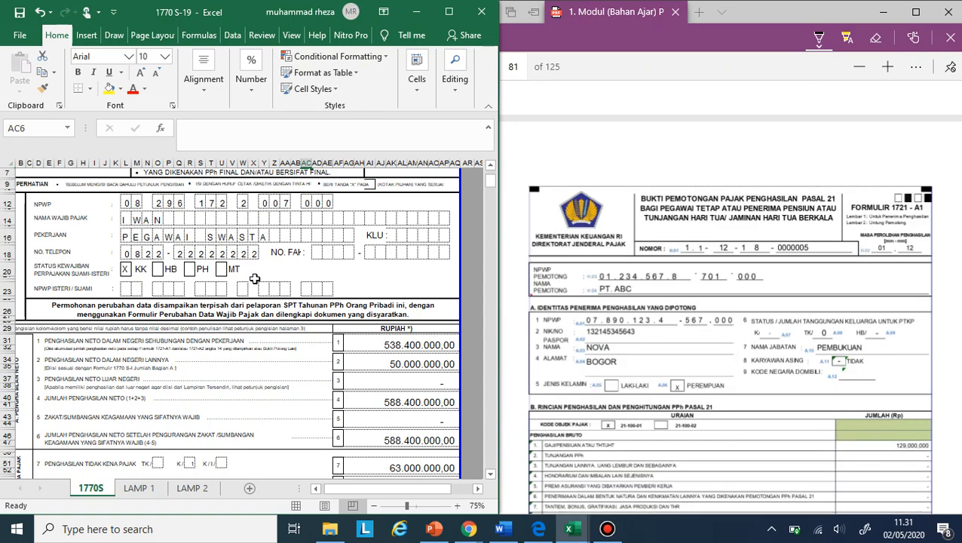
{"action": "scroll", "coordinate": [256, 272], "scroll_direction": "up", "scroll_amount": 2}
{"action": "scroll", "coordinate": [181, 435], "scroll_direction": "down", "scroll_amount": 1}
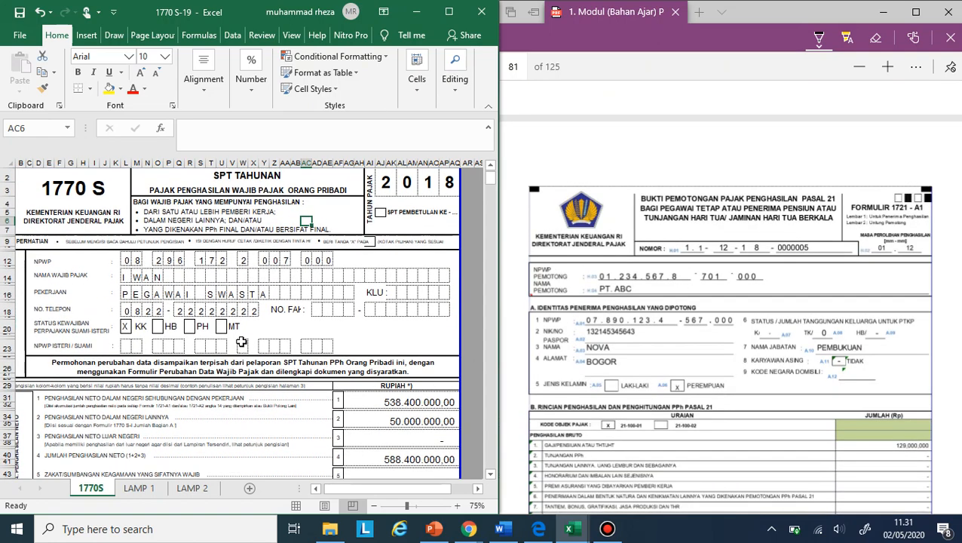
{"action": "right_click", "coordinate": [184, 490]}
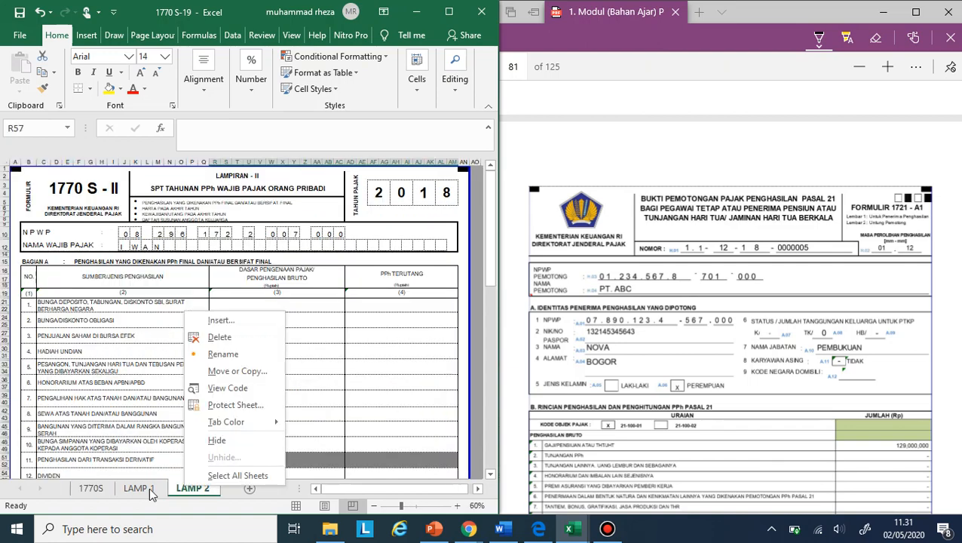
{"action": "key", "text": "Escape"}
{"action": "left_click", "coordinate": [104, 490]}
{"action": "left_click", "coordinate": [181, 493]}
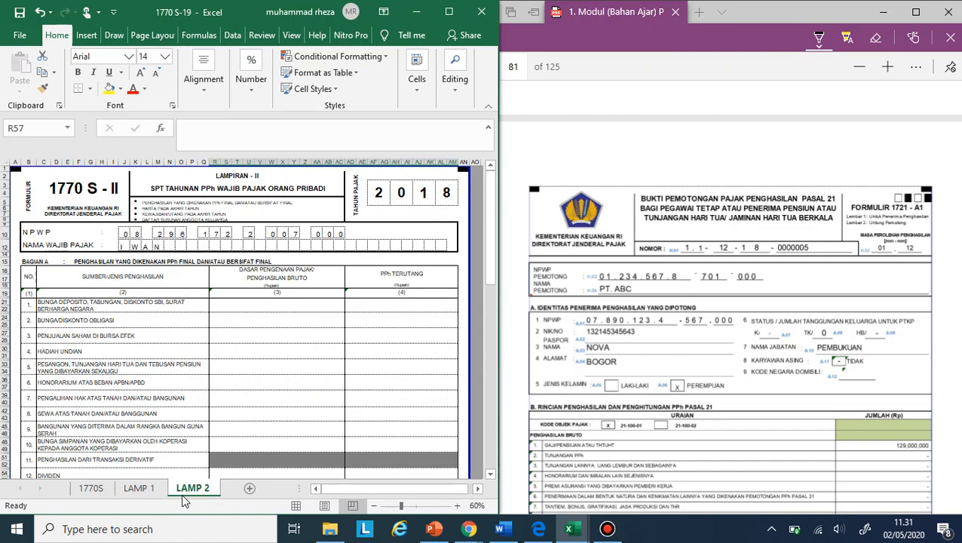
{"action": "left_click", "coordinate": [139, 489]}
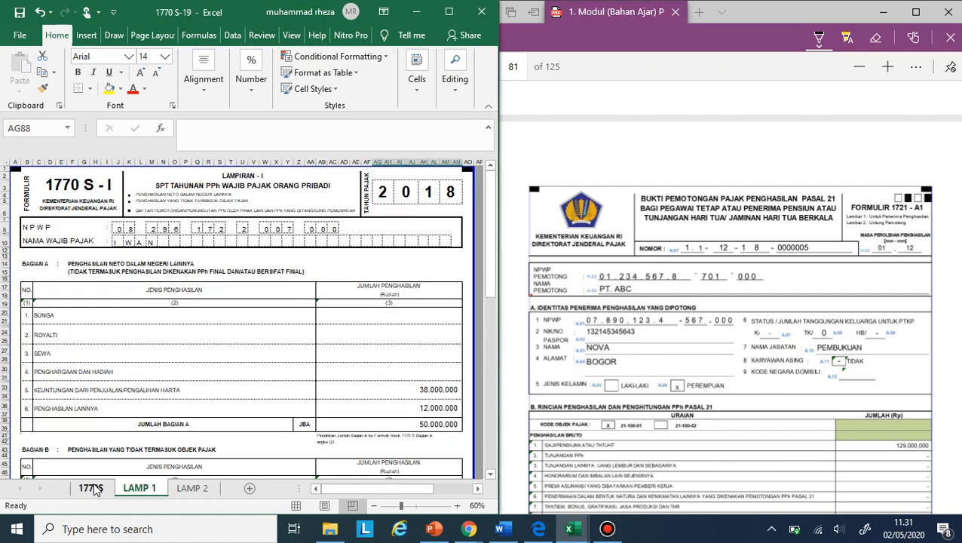
{"action": "left_click", "coordinate": [91, 489]}
- Change the employment net income in row 1 of the 1770S sheet to the formula =538400000+123000000, adding the wife's net income
{"action": "scroll", "coordinate": [264, 350], "scroll_direction": "down", "scroll_amount": 3}
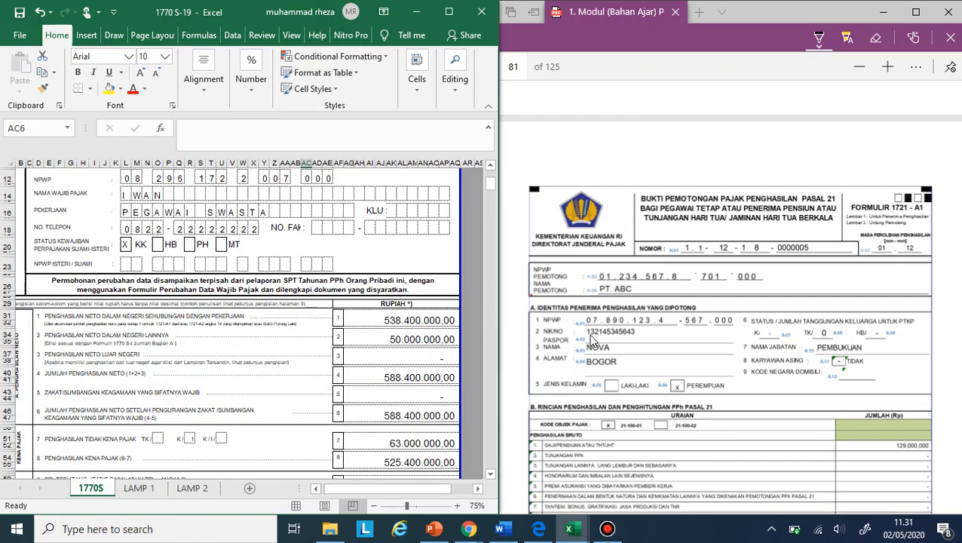
{"action": "scroll", "coordinate": [591, 341], "scroll_direction": "up", "scroll_amount": 1}
{"action": "scroll", "coordinate": [592, 341], "scroll_direction": "down", "scroll_amount": 1}
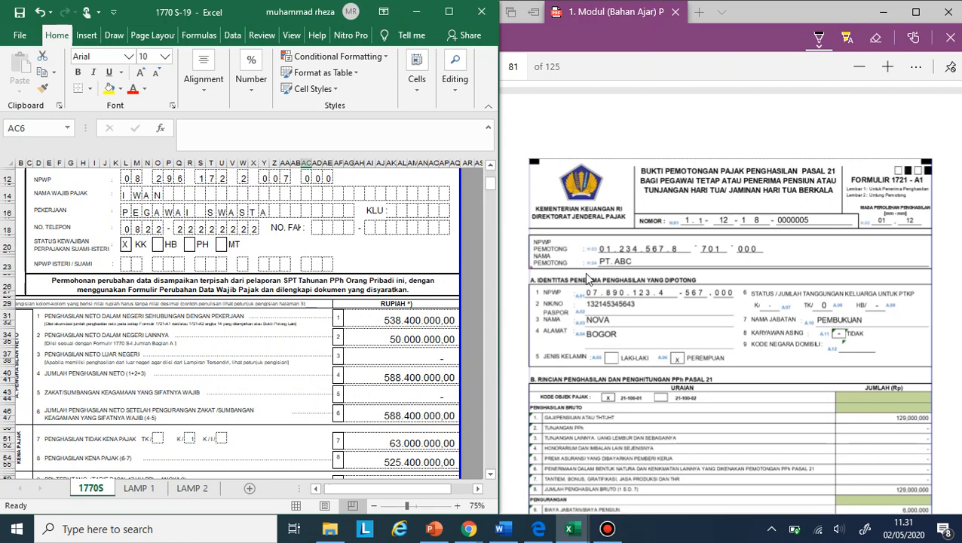
{"action": "scroll", "coordinate": [586, 273], "scroll_direction": "down", "scroll_amount": 1}
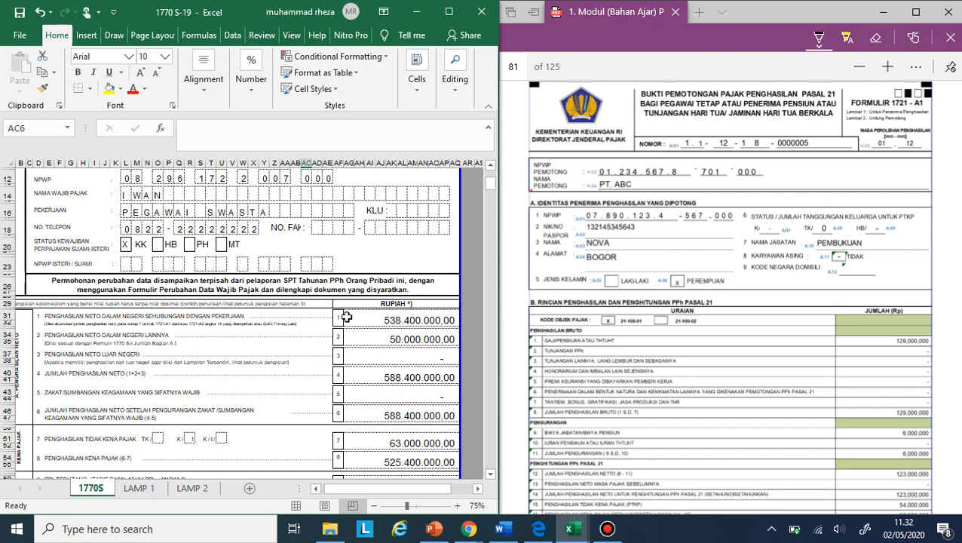
{"action": "left_click", "coordinate": [346, 316]}
{"action": "left_click", "coordinate": [337, 130]}
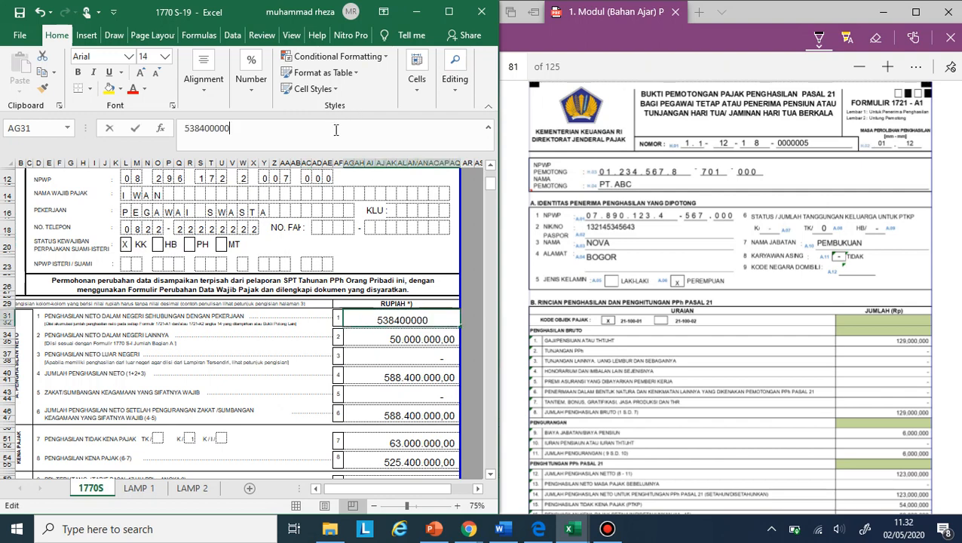
{"action": "type", "text": "+"}
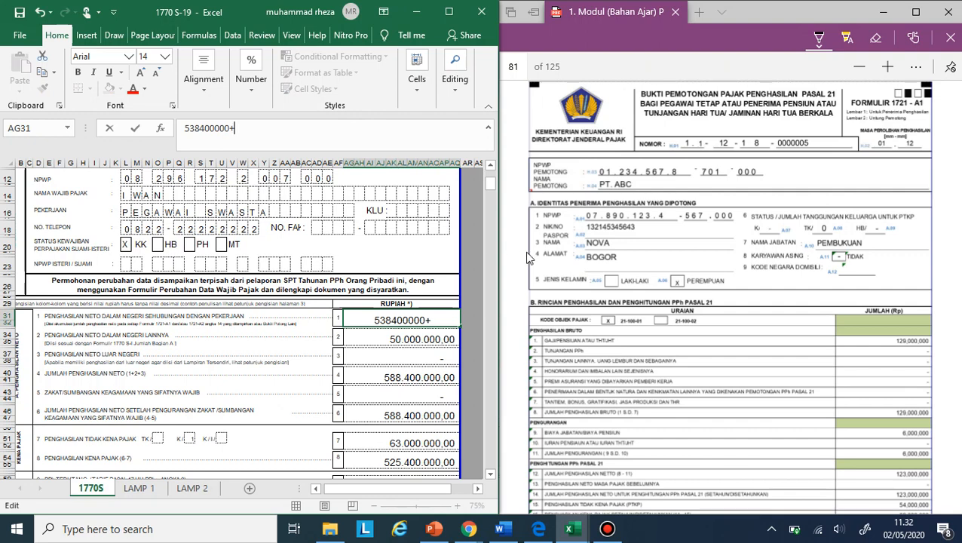
{"action": "left_click", "coordinate": [182, 130]}
{"action": "type", "text": "="}
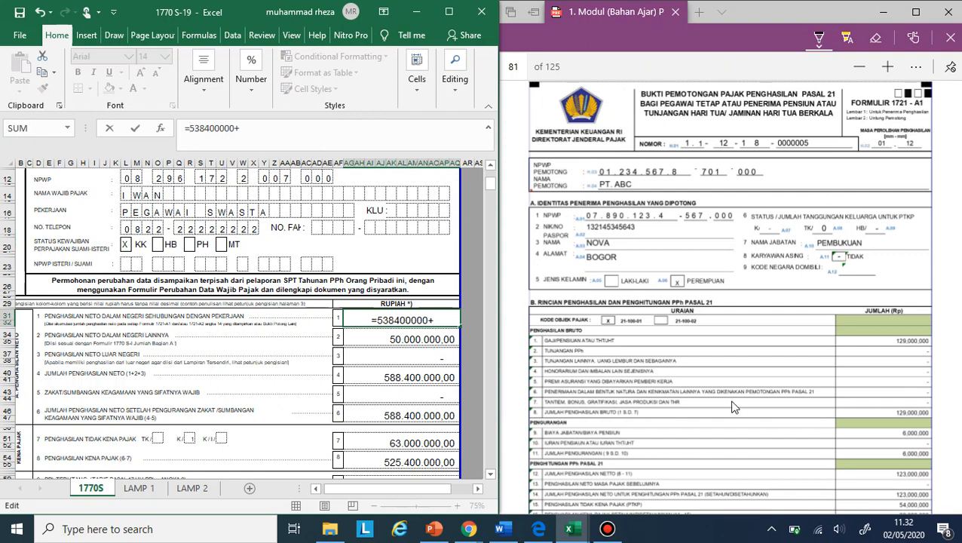
{"action": "scroll", "coordinate": [731, 407], "scroll_direction": "down", "scroll_amount": 2}
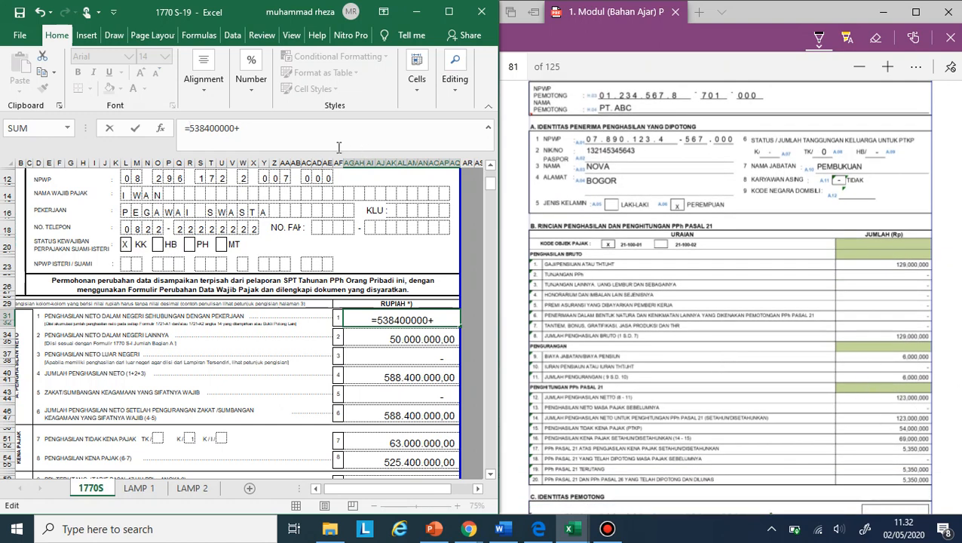
{"action": "type", "text": "1230"}
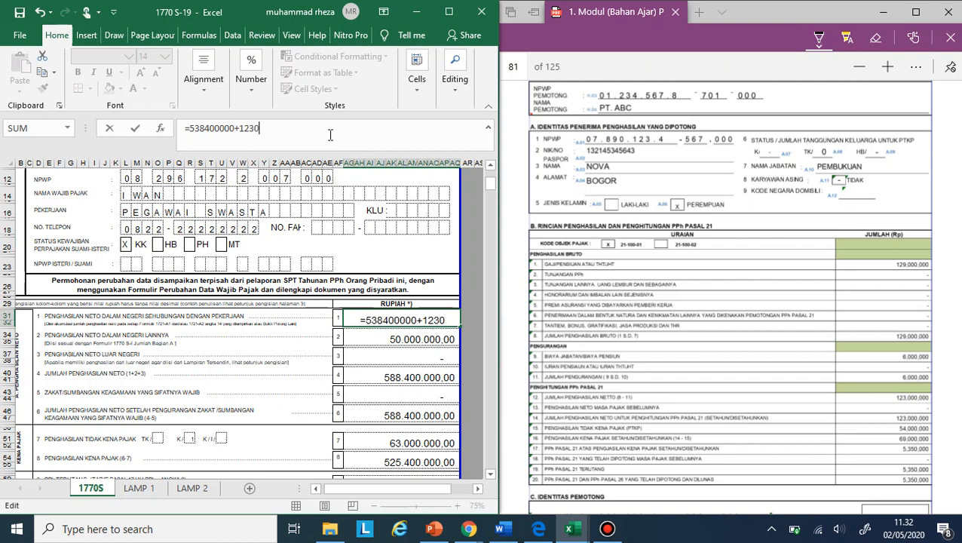
{"action": "type", "text": "00000"}
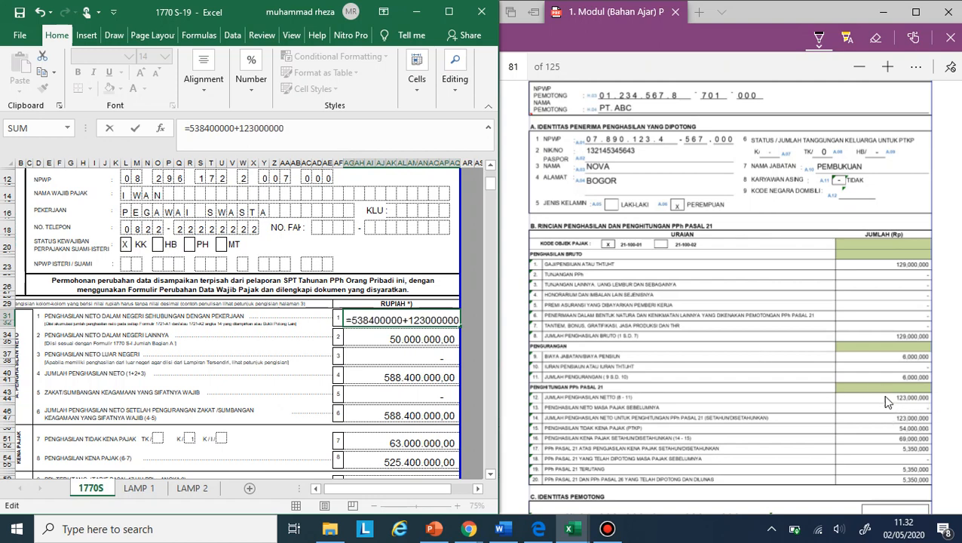
{"action": "key", "text": "Return"}
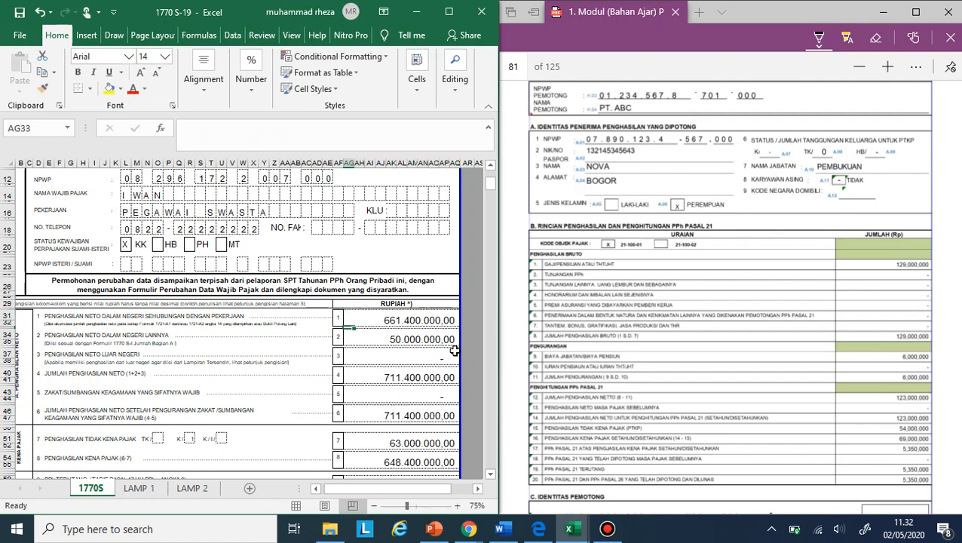
- Relink the other domestic net income in row 2 of the 1770S sheet to the Jumlah Bagian A total on LAMP 1 (AB38)
{"action": "left_click", "coordinate": [414, 337]}
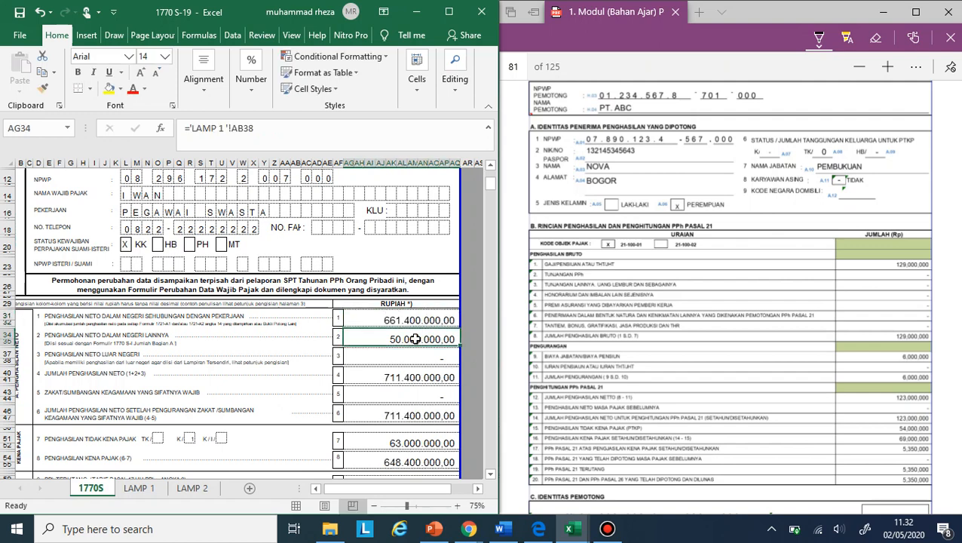
{"action": "left_click", "coordinate": [445, 362]}
{"action": "type", "text": "="}
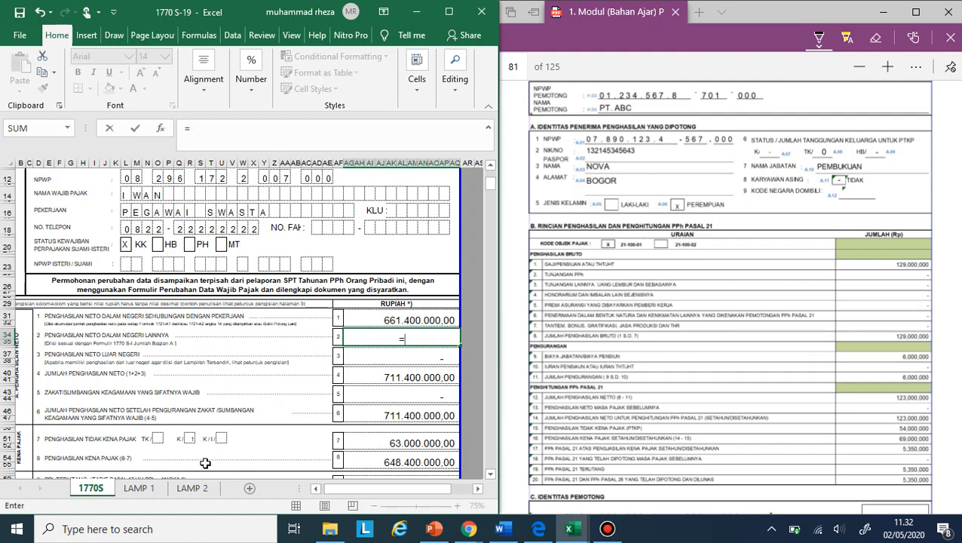
{"action": "left_click", "coordinate": [155, 490]}
{"action": "left_click", "coordinate": [393, 371]}
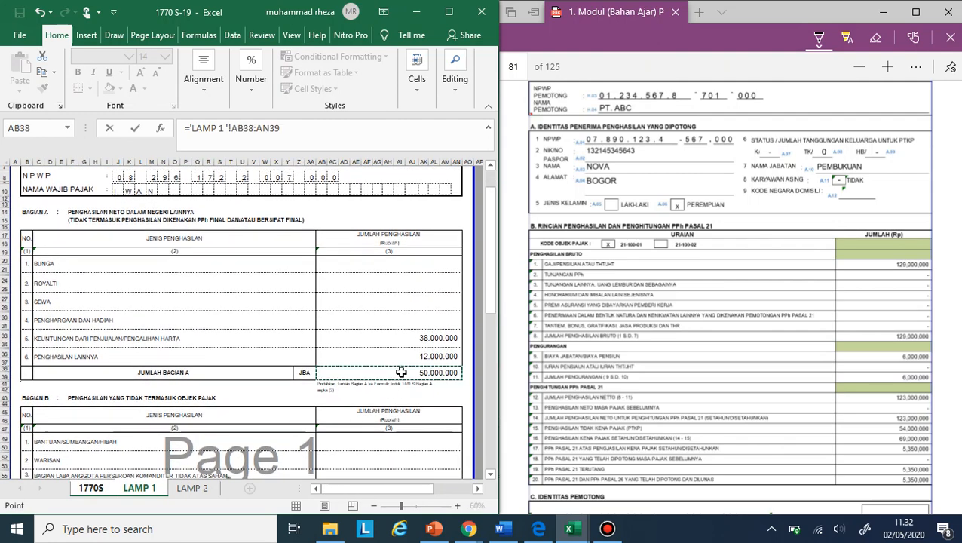
{"action": "key", "text": "BackSpace"}
{"action": "key", "text": "BackSpace"}
{"action": "key", "text": "BackSpace"}
{"action": "key", "text": "BackSpace"}
{"action": "key", "text": "BackSpace"}
{"action": "key", "text": "Return"}
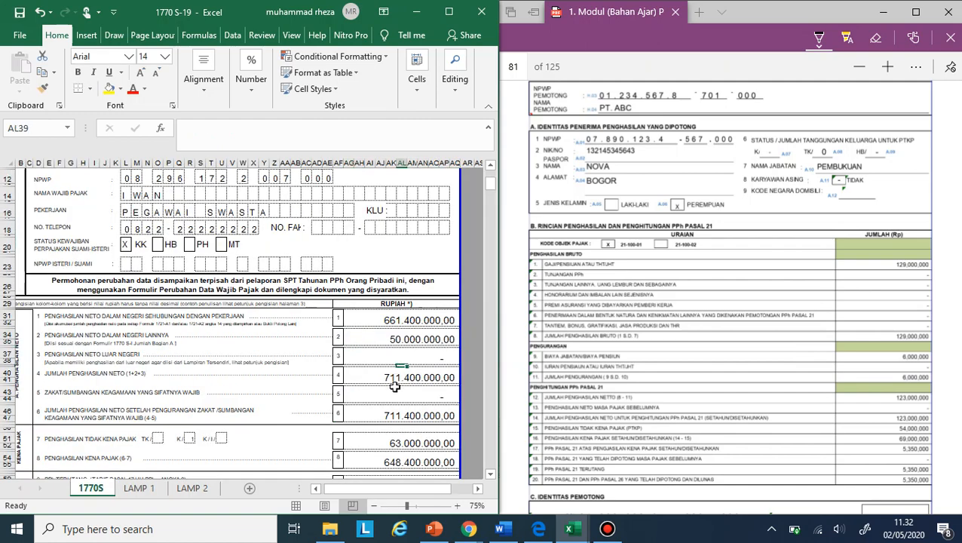
- Check the formulas for total net income and Penghasilan Tidak Kena Pajak, and look up the husband's PTKP status in the PDF
{"action": "left_click", "coordinate": [395, 389]}
{"action": "left_click", "coordinate": [393, 378]}
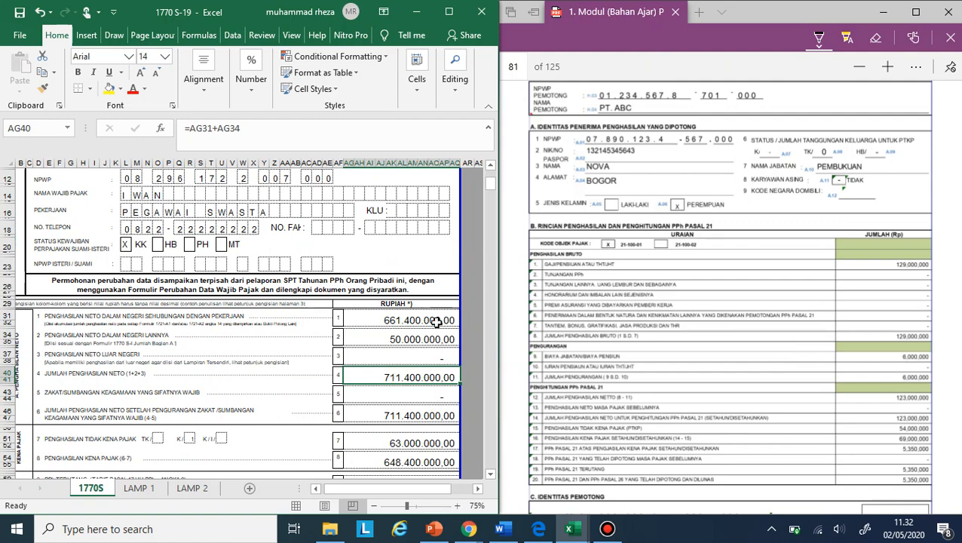
{"action": "scroll", "coordinate": [428, 329], "scroll_direction": "down", "scroll_amount": 3}
{"action": "left_click", "coordinate": [402, 369]}
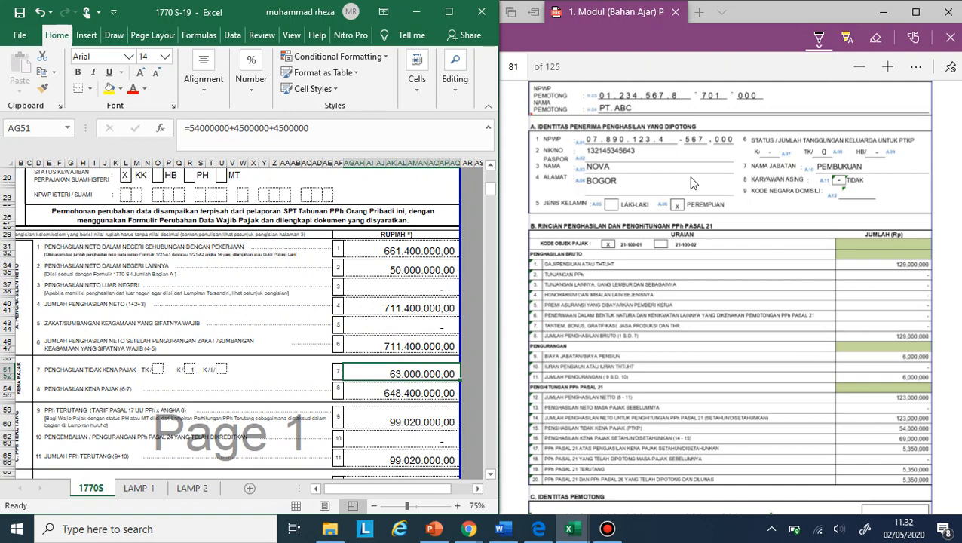
{"action": "scroll", "coordinate": [701, 226], "scroll_direction": "up", "scroll_amount": 10}
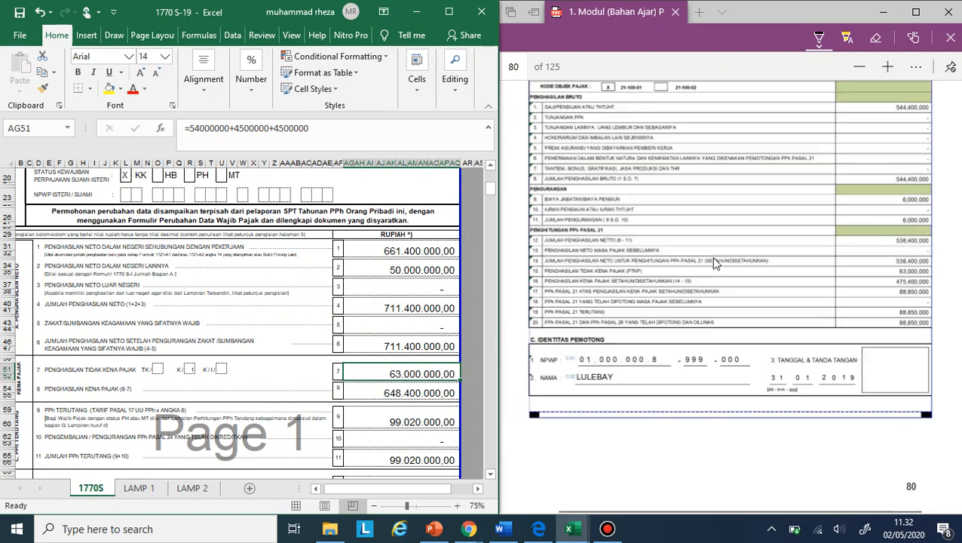
{"action": "scroll", "coordinate": [716, 263], "scroll_direction": "up", "scroll_amount": 10}
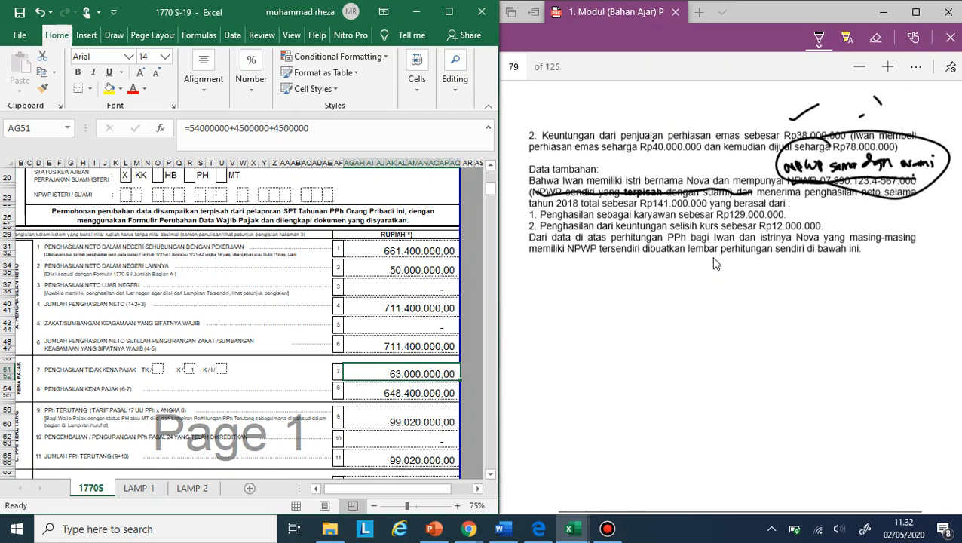
{"action": "scroll", "coordinate": [716, 263], "scroll_direction": "up", "scroll_amount": 3}
{"action": "scroll", "coordinate": [715, 263], "scroll_direction": "down", "scroll_amount": 15}
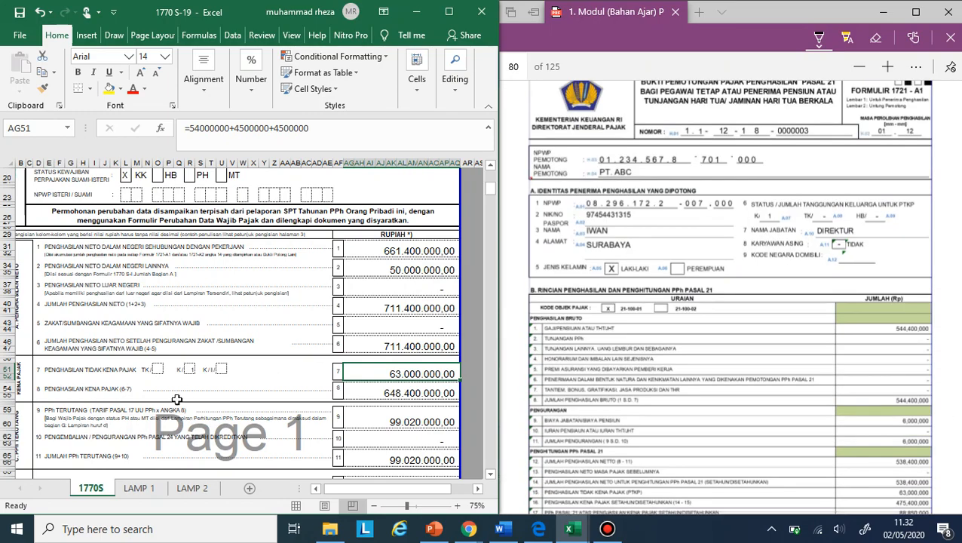
- Clear the K/ box in the Penghasilan Tidak Kena Pajak row and enter 1 in the K/I/ box instead
{"action": "left_click", "coordinate": [190, 369]}
{"action": "type", "text": "1"}
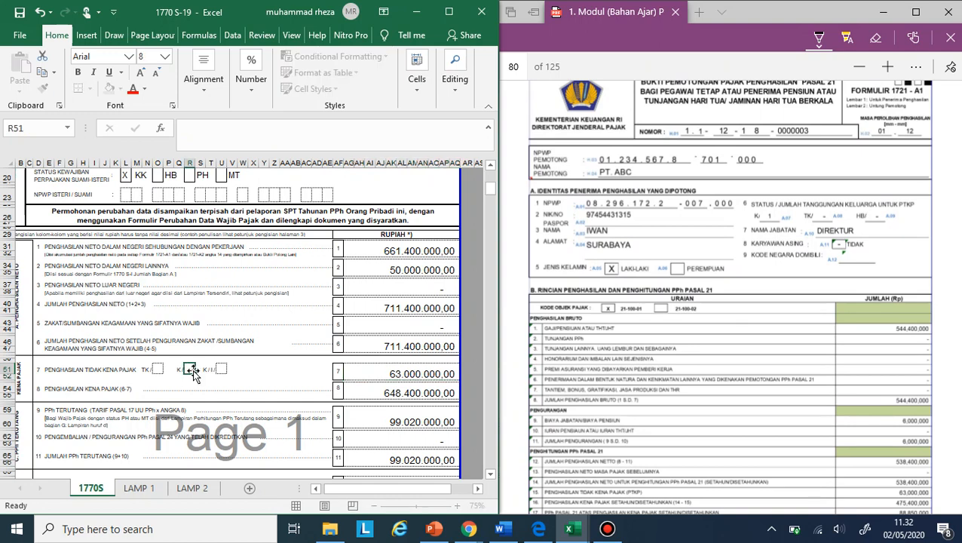
{"action": "key", "text": "Tab"}
{"action": "type", "text": "1"}
{"action": "key", "text": "Tab"}
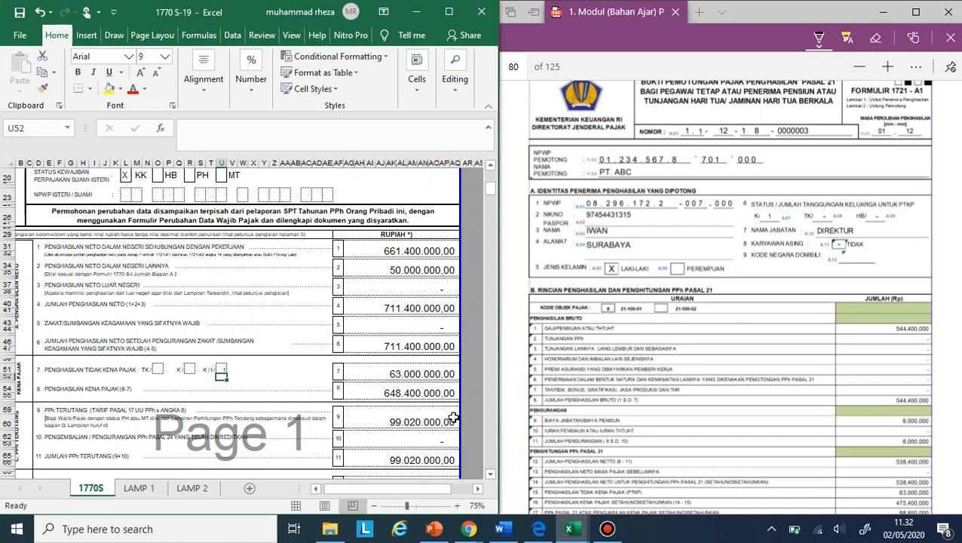
- Add 54000000 to the Penghasilan Tidak Kena Pajak formula in row 7, making it =54000000+4500000+4500000+54000000
{"action": "left_click", "coordinate": [441, 374]}
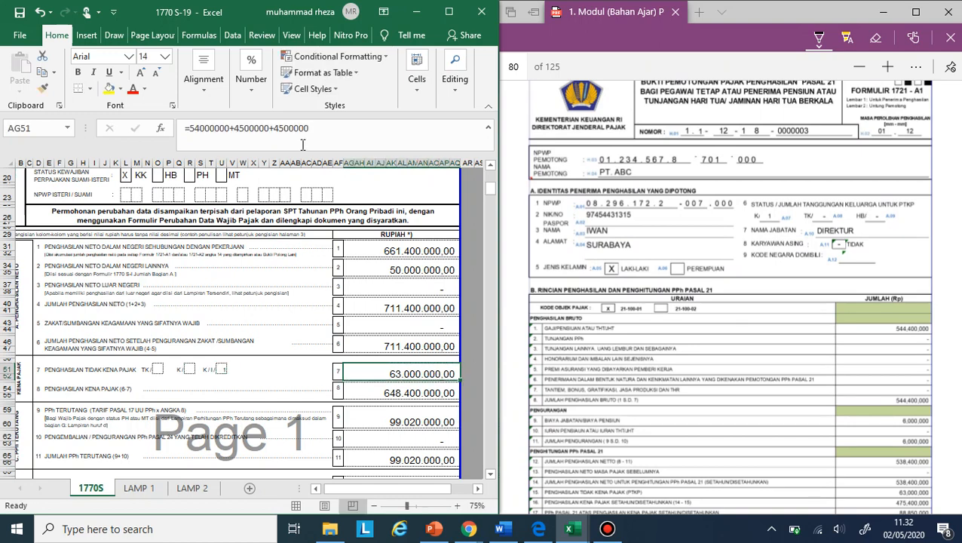
{"action": "left_click", "coordinate": [315, 129]}
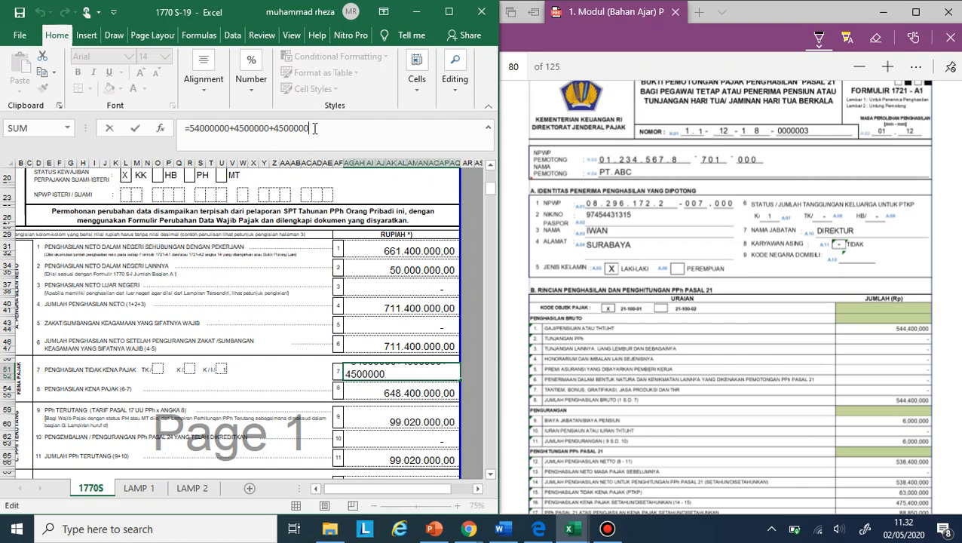
{"action": "type", "text": "+54000000"}
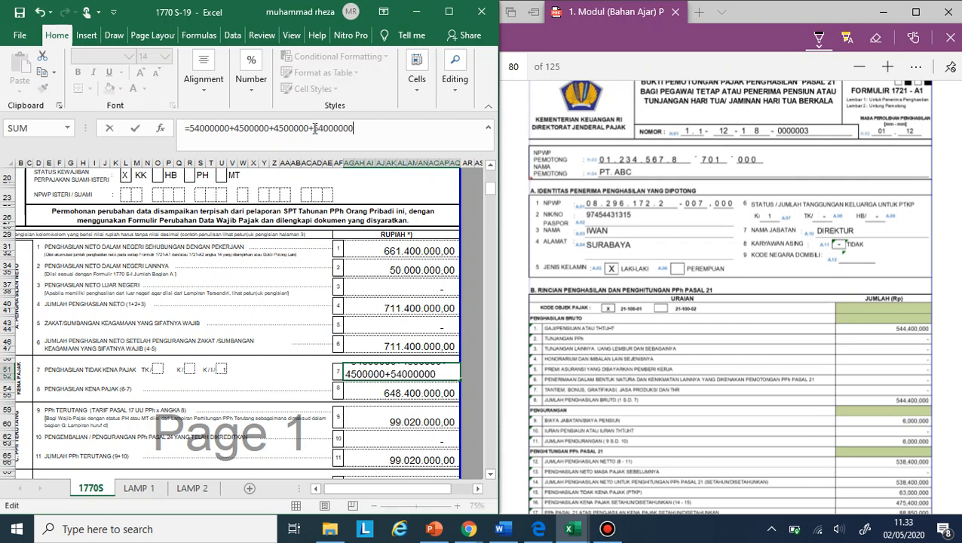
{"action": "key", "text": "Return"}
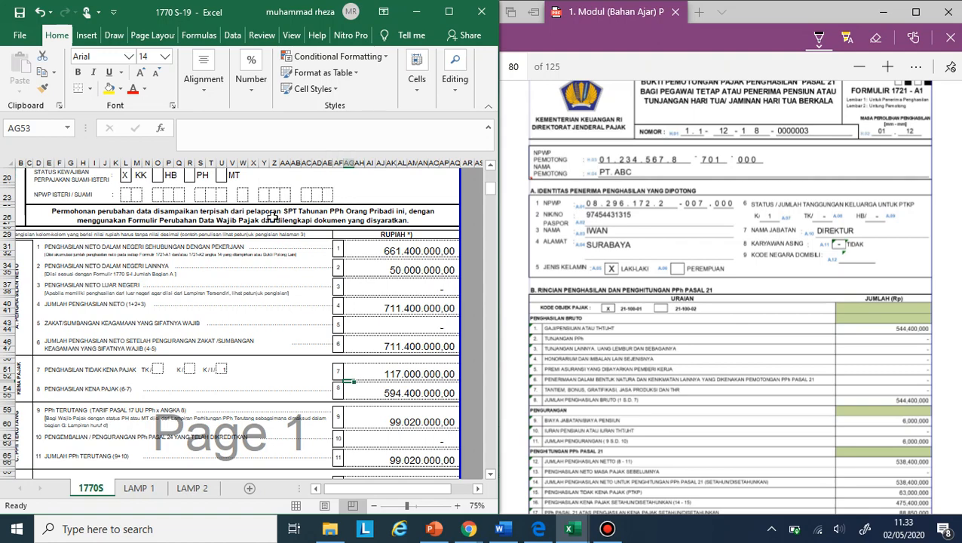
- Change the amount taxed at 30% in the PPh Terutang formula of row 9 to 94400000
{"action": "left_click", "coordinate": [408, 403]}
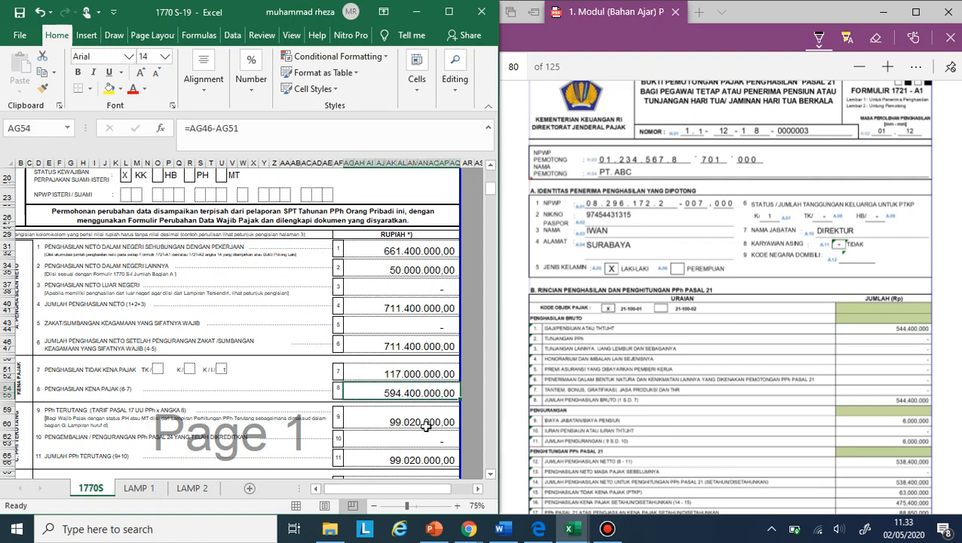
{"action": "scroll", "coordinate": [429, 425], "scroll_direction": "down", "scroll_amount": 1}
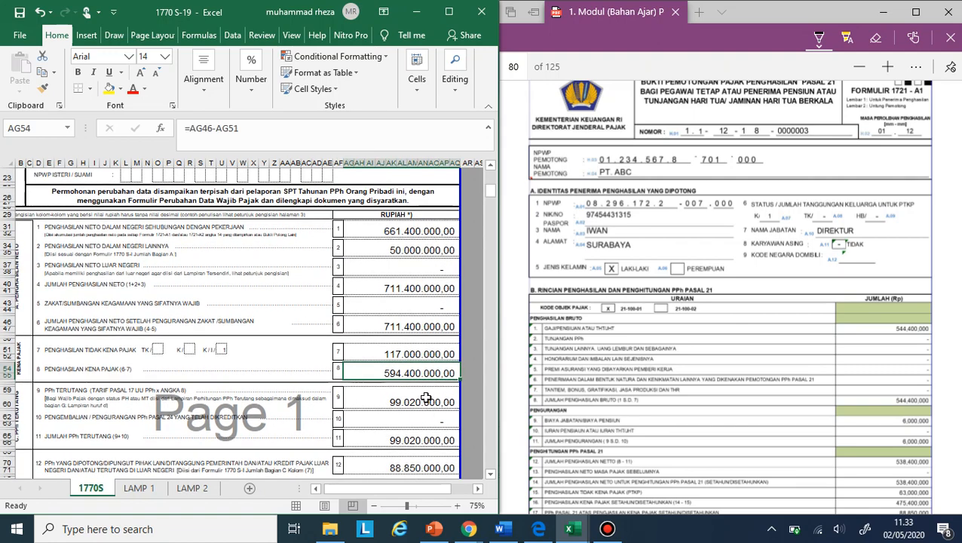
{"action": "left_click", "coordinate": [426, 398]}
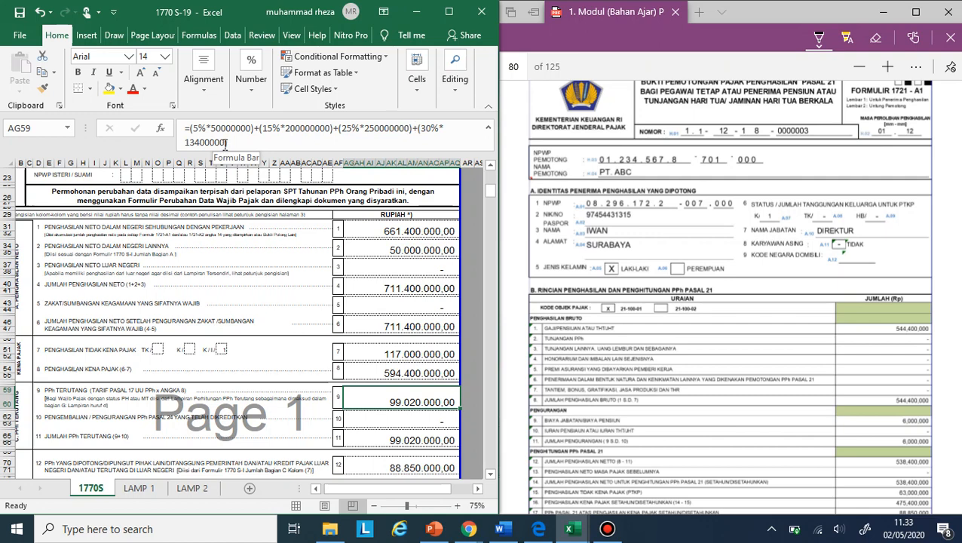
{"action": "left_click_drag", "start_coordinate": [225, 143], "coordinate": [187, 147]}
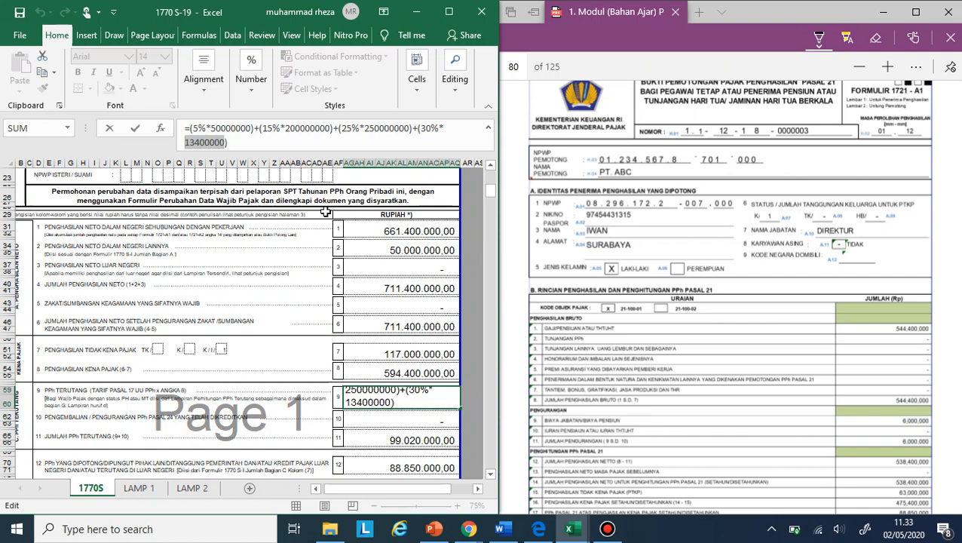
{"action": "type", "text": "94400000"}
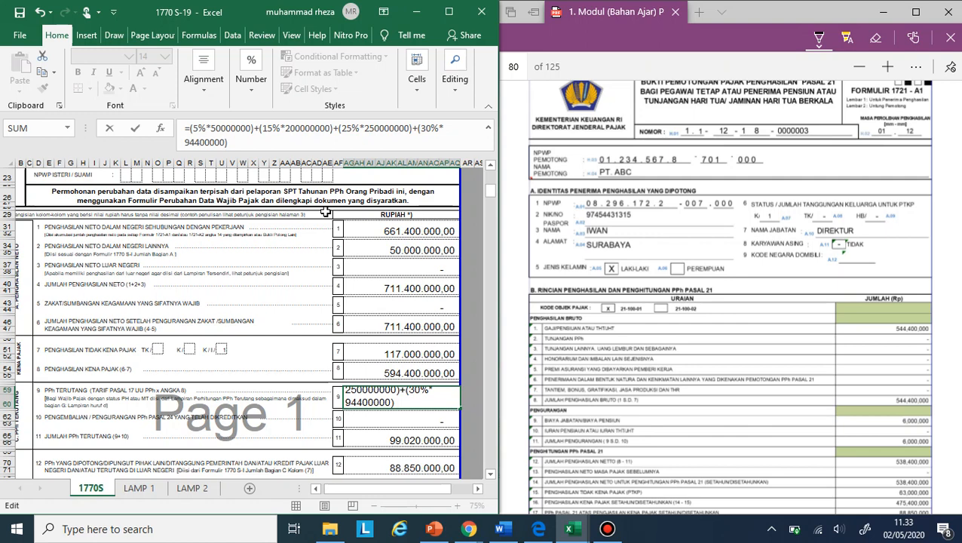
{"action": "key", "text": "Return"}
- Review the formulas for total net income, PTKP, taxable income and PPh Terutang in rows 4 to 11 of the 1770S sheet
{"action": "left_click", "coordinate": [443, 296]}
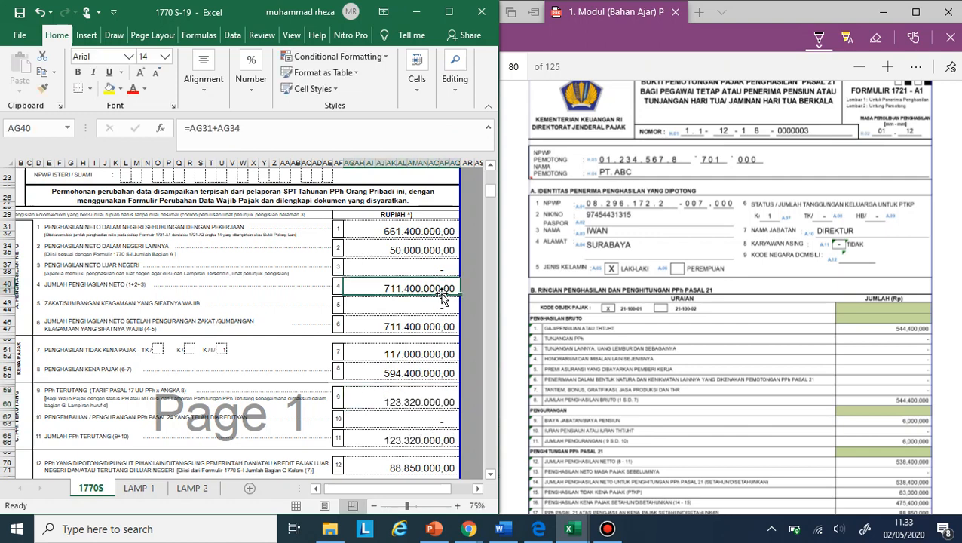
{"action": "left_click", "coordinate": [435, 323]}
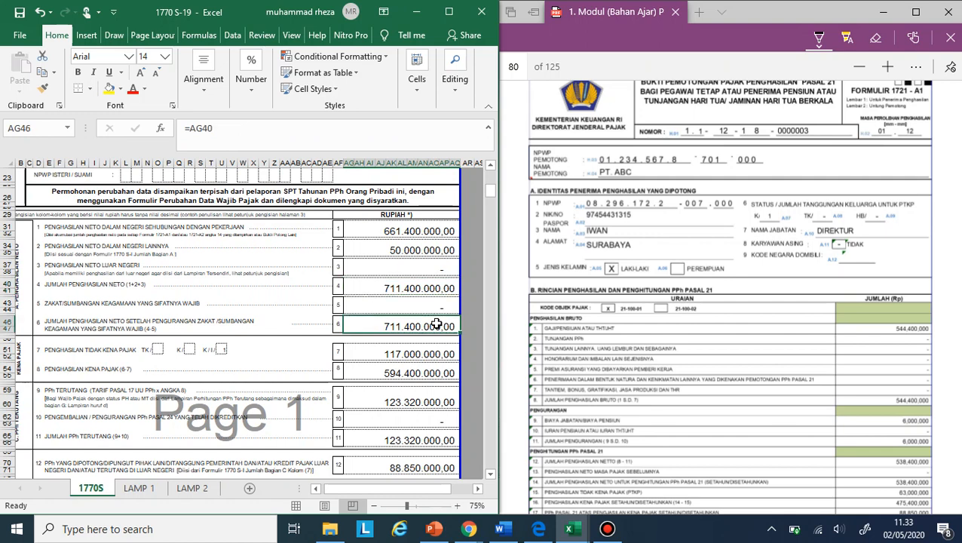
{"action": "left_click", "coordinate": [436, 348]}
{"action": "left_click", "coordinate": [435, 369]}
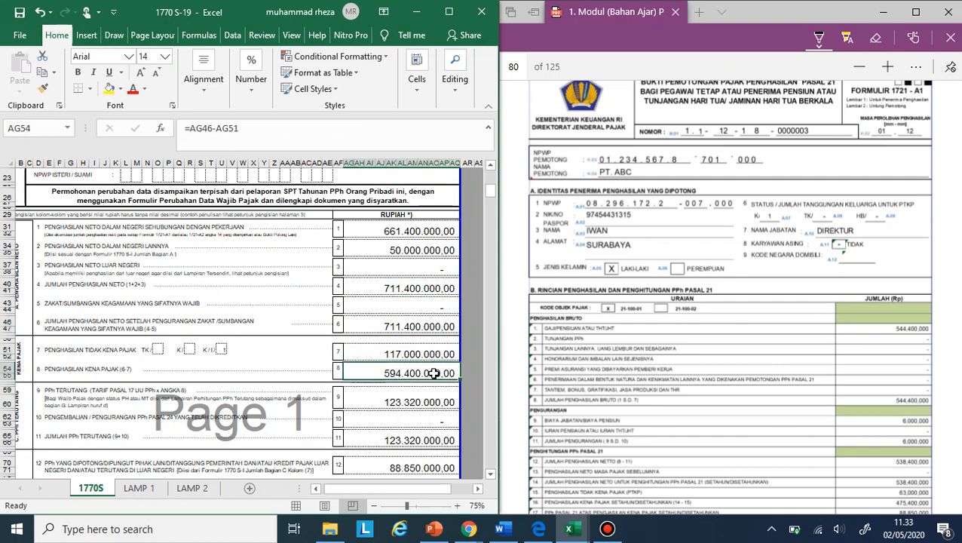
{"action": "left_click", "coordinate": [421, 403]}
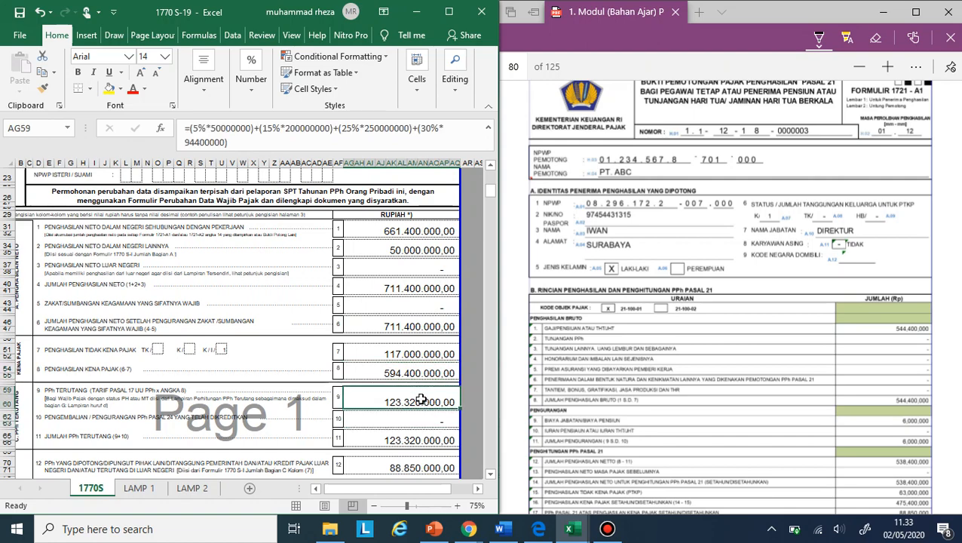
{"action": "scroll", "coordinate": [422, 395], "scroll_direction": "down", "scroll_amount": 1}
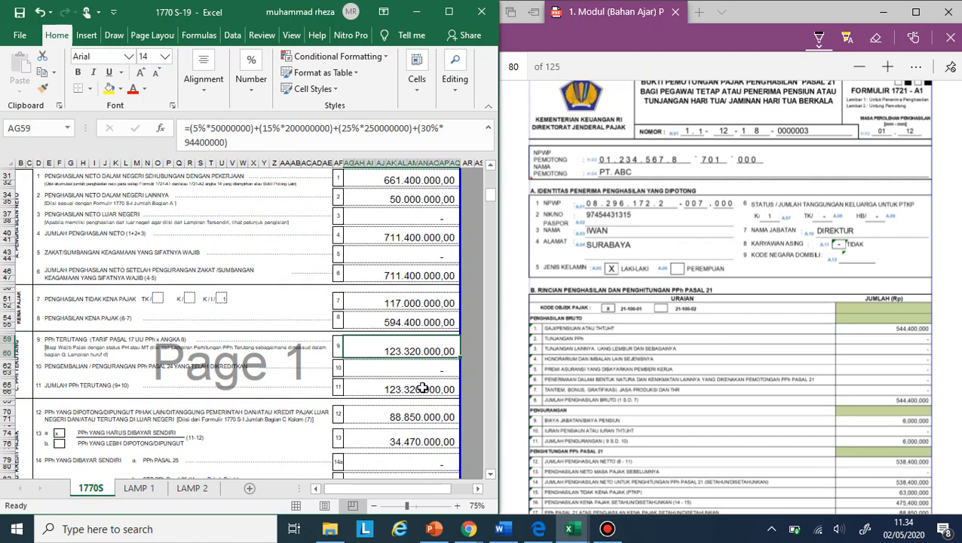
{"action": "left_click", "coordinate": [422, 385]}
{"action": "scroll", "coordinate": [436, 315], "scroll_direction": "down", "scroll_amount": 1}
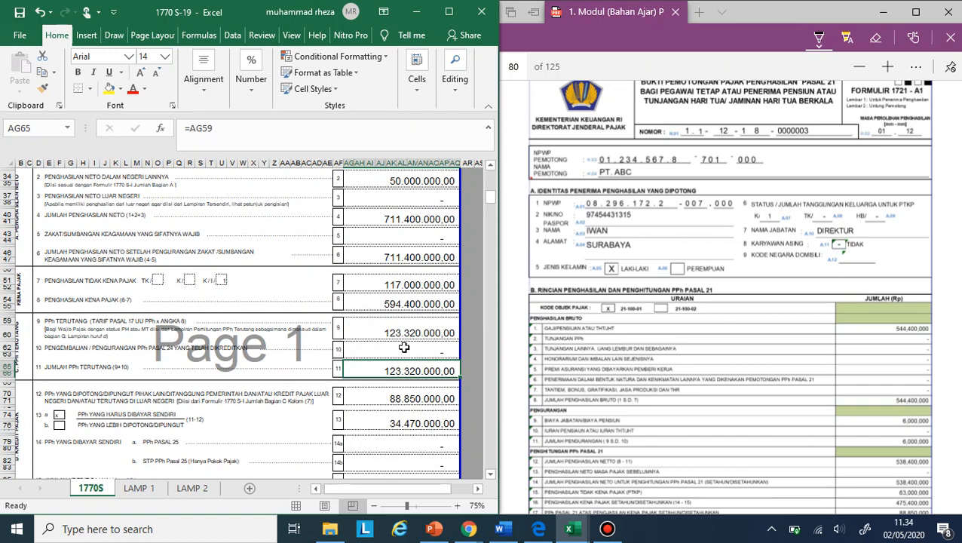
- Compare the withheld tax in row 12 with the 1721-A1 form in the PDF and the Bagian C list on LAMP 1
{"action": "scroll", "coordinate": [392, 361], "scroll_direction": "down", "scroll_amount": 1}
{"action": "left_click", "coordinate": [390, 361]}
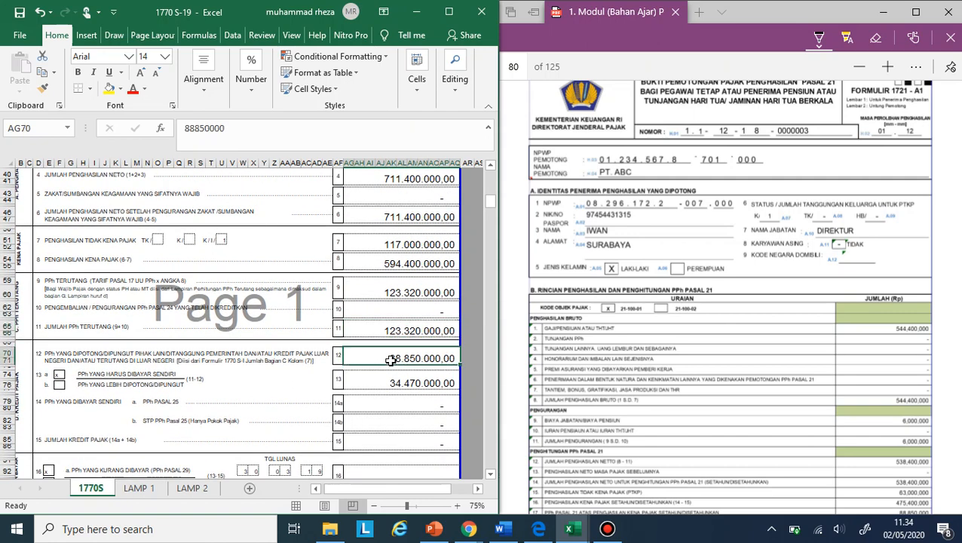
{"action": "scroll", "coordinate": [614, 294], "scroll_direction": "down", "scroll_amount": 5}
{"action": "left_click", "coordinate": [614, 294]}
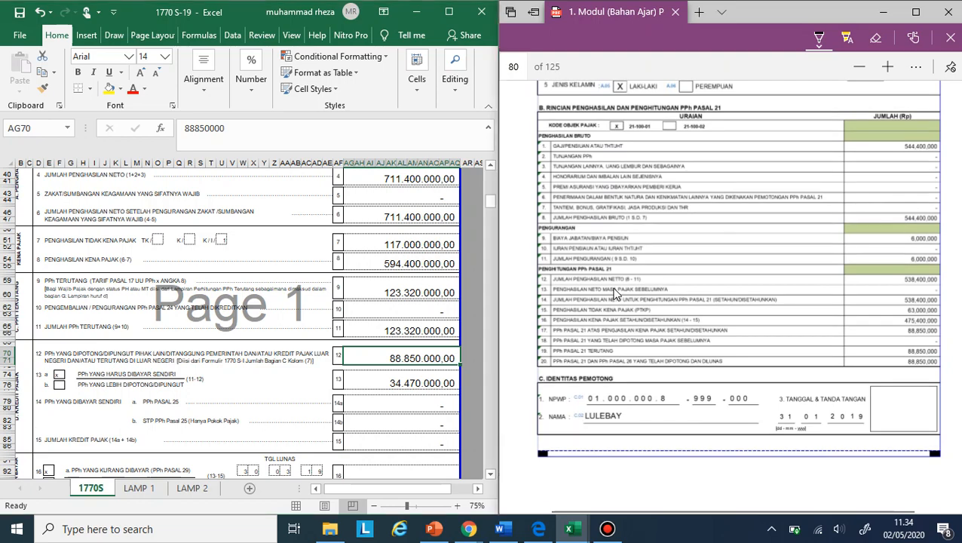
{"action": "scroll", "coordinate": [608, 240], "scroll_direction": "up", "scroll_amount": 5}
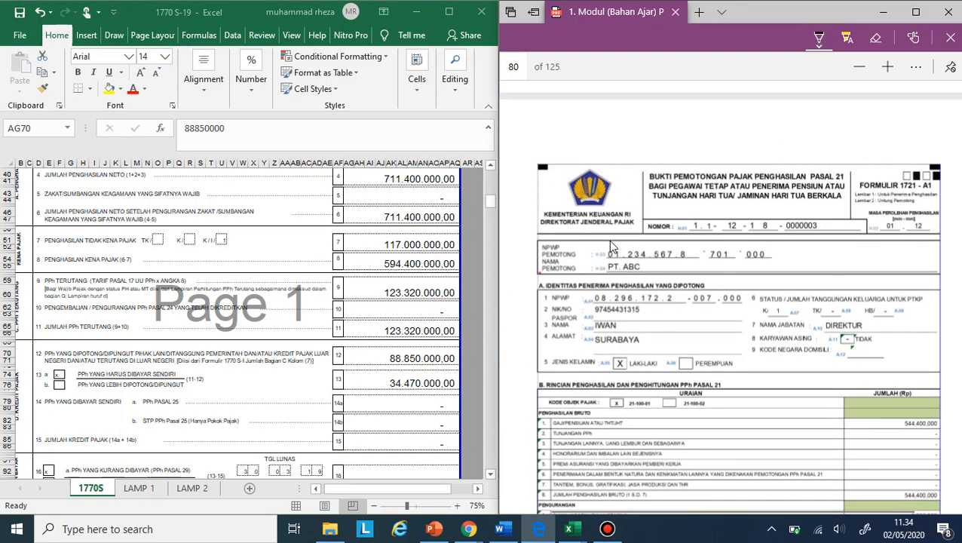
{"action": "left_click", "coordinate": [151, 491]}
{"action": "left_click", "coordinate": [150, 491]}
{"action": "scroll", "coordinate": [365, 392], "scroll_direction": "down", "scroll_amount": 13}
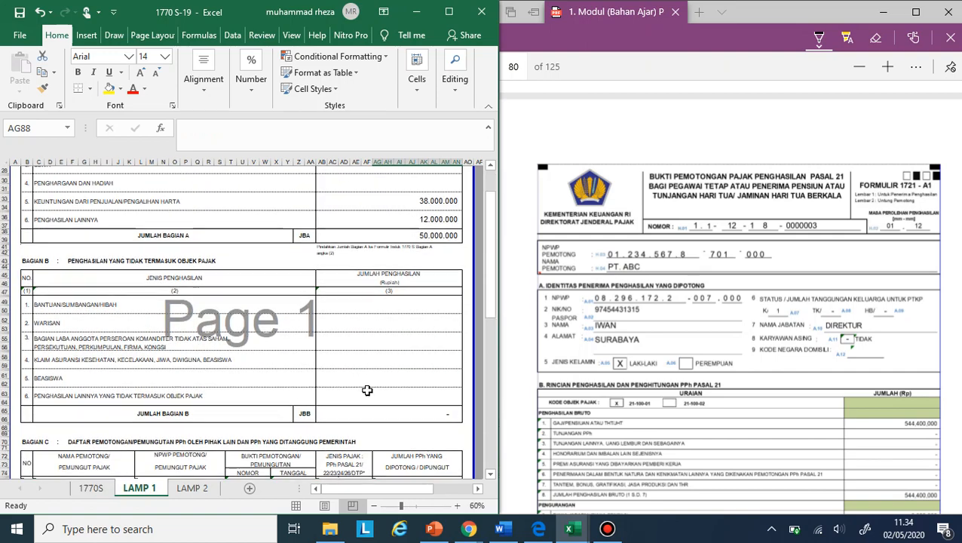
{"action": "left_click", "coordinate": [441, 468]}
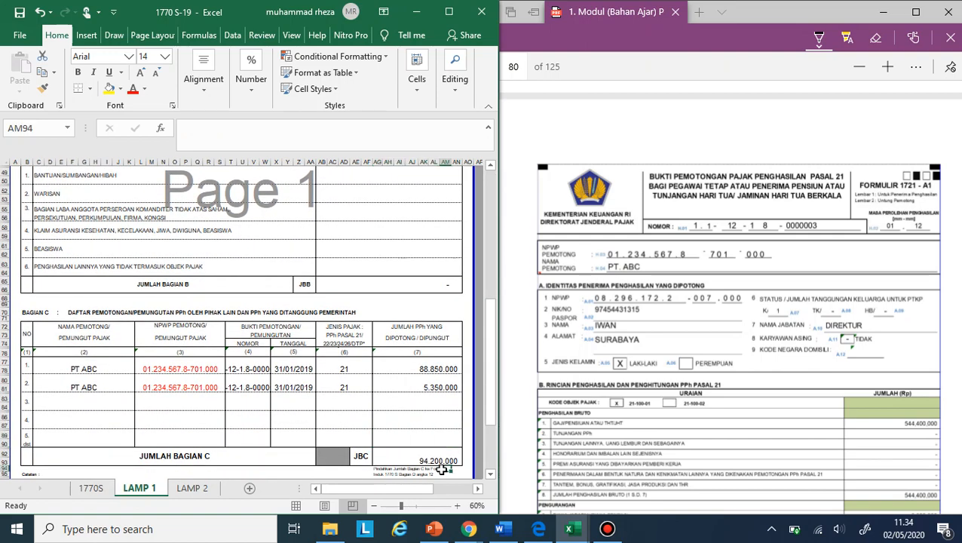
- Link the withheld tax in row 12 of the 1770S sheet to the Jumlah Bagian C total on LAMP 1 (AG91)
{"action": "left_click", "coordinate": [83, 492]}
{"action": "type", "text": "="}
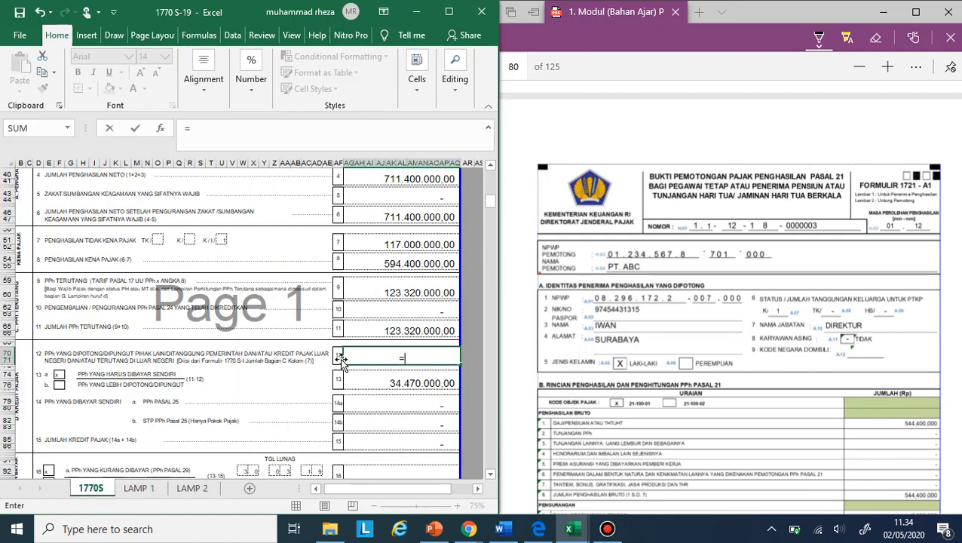
{"action": "left_click", "coordinate": [130, 492]}
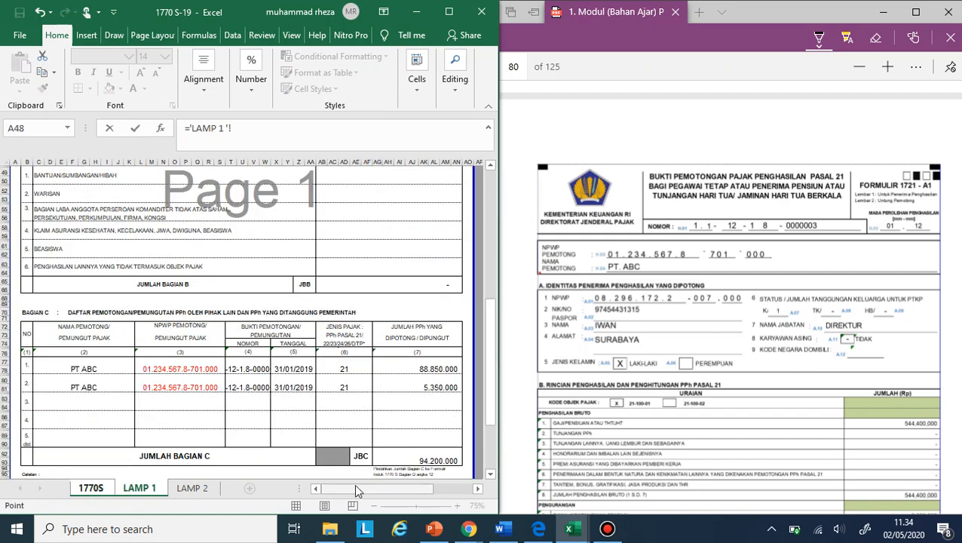
{"action": "left_click", "coordinate": [409, 454]}
{"action": "key", "text": "BackSpace"}
{"action": "key", "text": "BackSpace"}
{"action": "key", "text": "BackSpace"}
{"action": "key", "text": "BackSpace"}
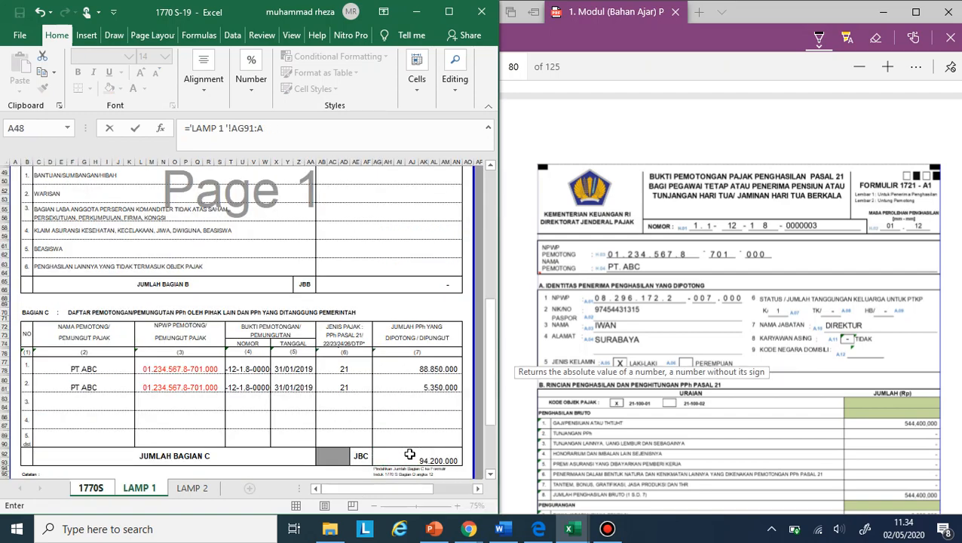
{"action": "key", "text": "Return"}
- Check the contents of rows 13 to 16 on the 1770S sheet, from PPh yang harus dibayar sendiri to PPh yang kurang dibayar
{"action": "scroll", "coordinate": [409, 454], "scroll_direction": "down", "scroll_amount": 2}
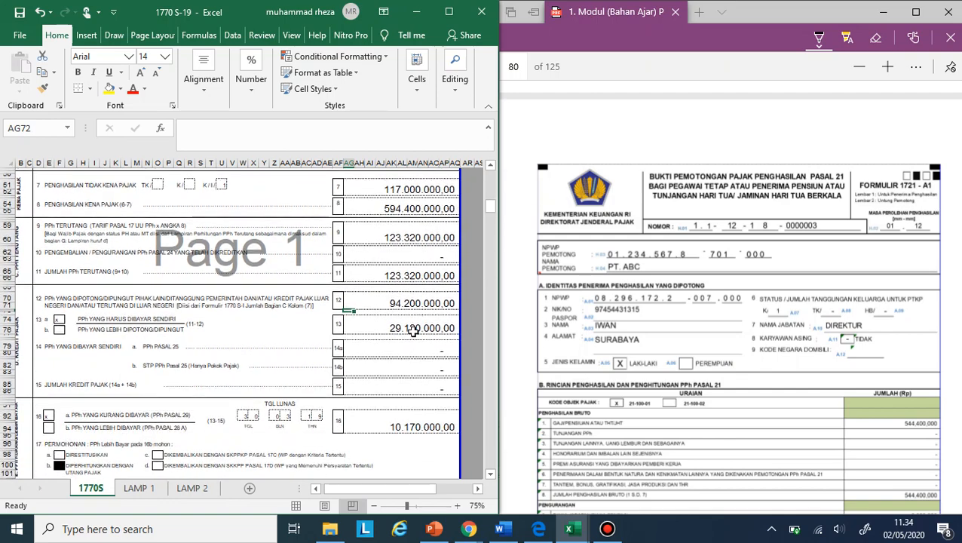
{"action": "left_click", "coordinate": [412, 330]}
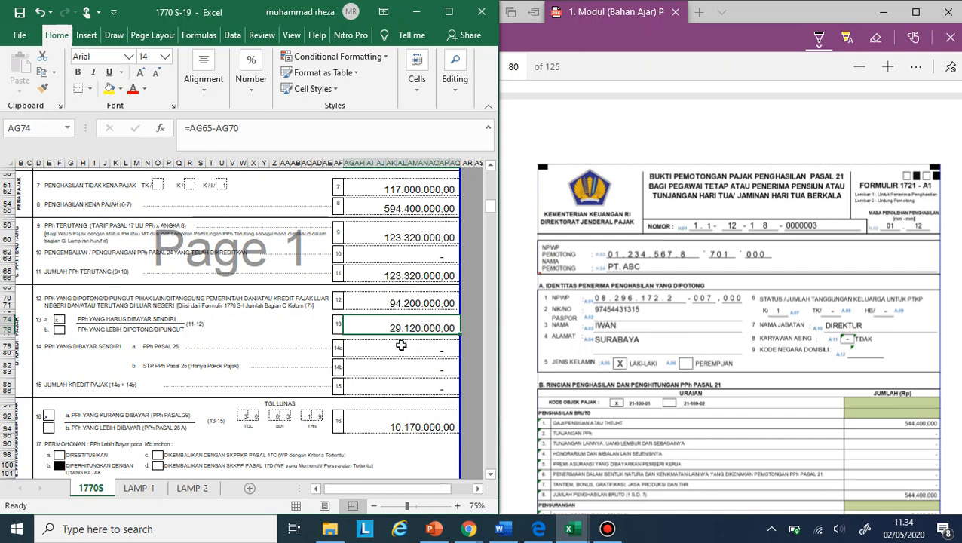
{"action": "left_click", "coordinate": [398, 368]}
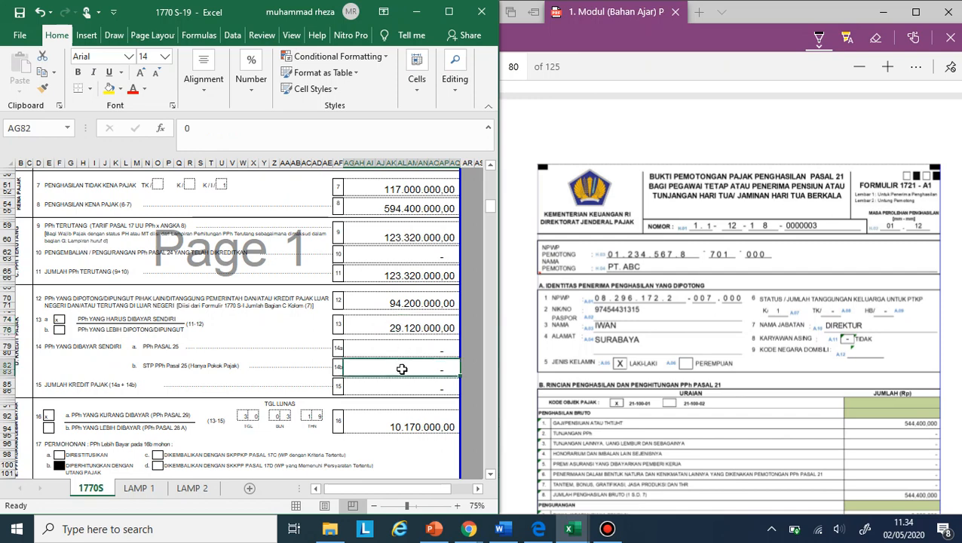
{"action": "left_click", "coordinate": [401, 383]}
{"action": "left_click", "coordinate": [400, 422]}
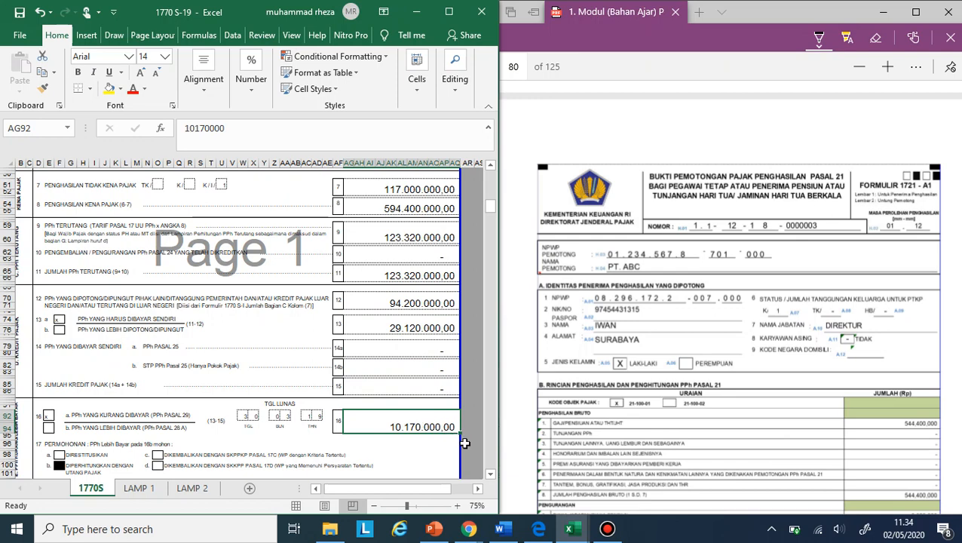
{"action": "type", "text": "="}
{"action": "key", "text": "Up"}
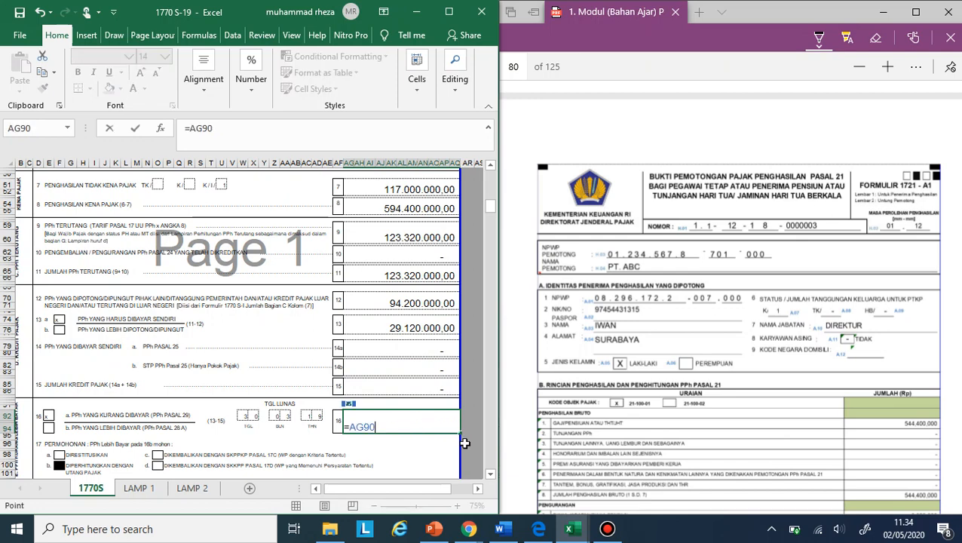
{"action": "key", "text": "Up"}
{"action": "key", "text": "Up"}
{"action": "key", "text": "Up"}
{"action": "key", "text": "Up"}
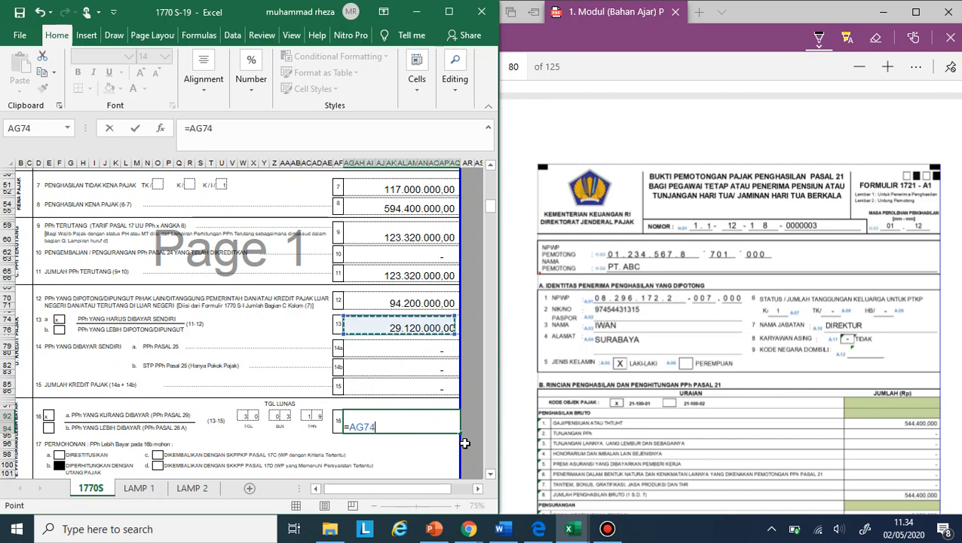
{"action": "key", "text": "Up"}
{"action": "key", "text": "Up"}
{"action": "key", "text": "Up"}
{"action": "key", "text": "Up"}
{"action": "key", "text": "Up"}
{"action": "key", "text": "Up"}
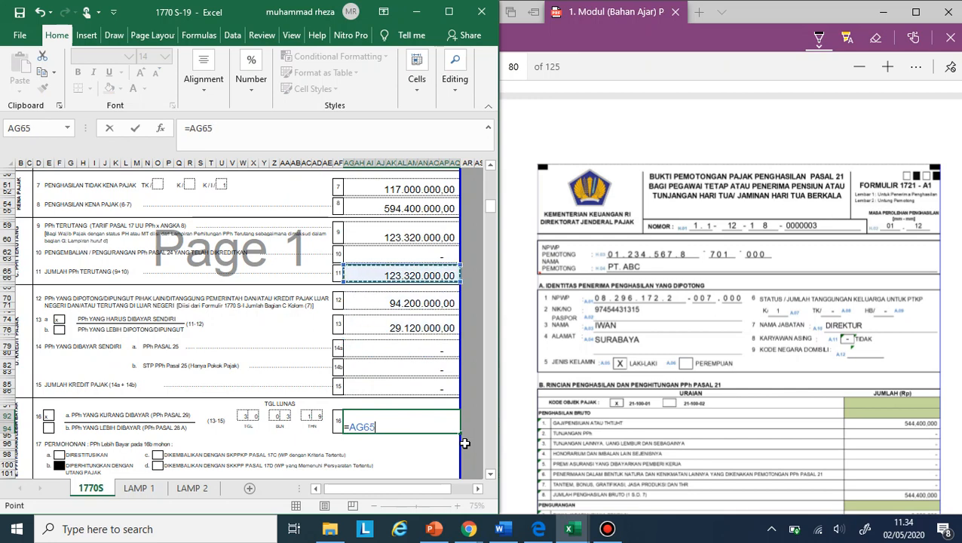
{"action": "type", "text": "-"}
{"action": "key", "text": "Up"}
{"action": "key", "text": "Up"}
{"action": "key", "text": "Up"}
{"action": "key", "text": "Up"}
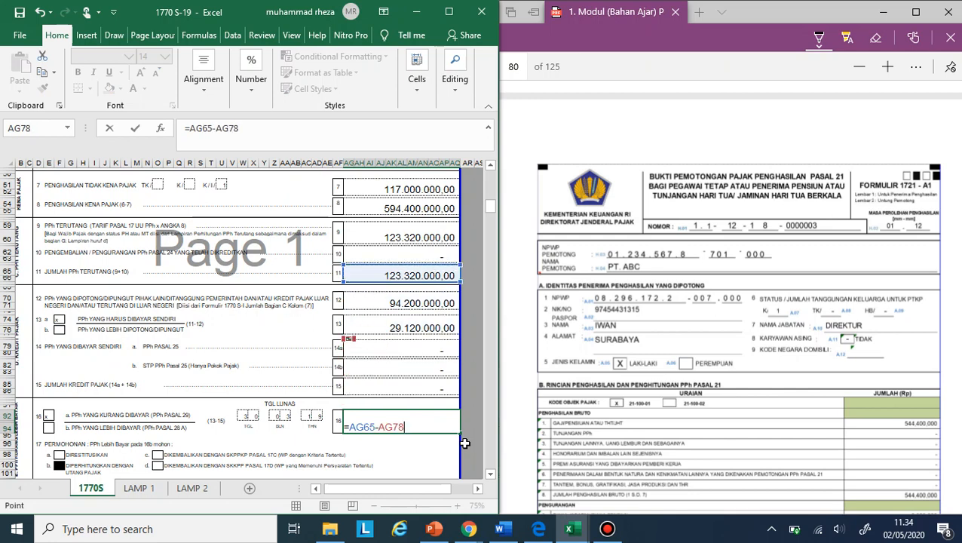
{"action": "key", "text": "Up"}
{"action": "key", "text": "Up"}
{"action": "type", "text": "-"}
{"action": "key", "text": "Up"}
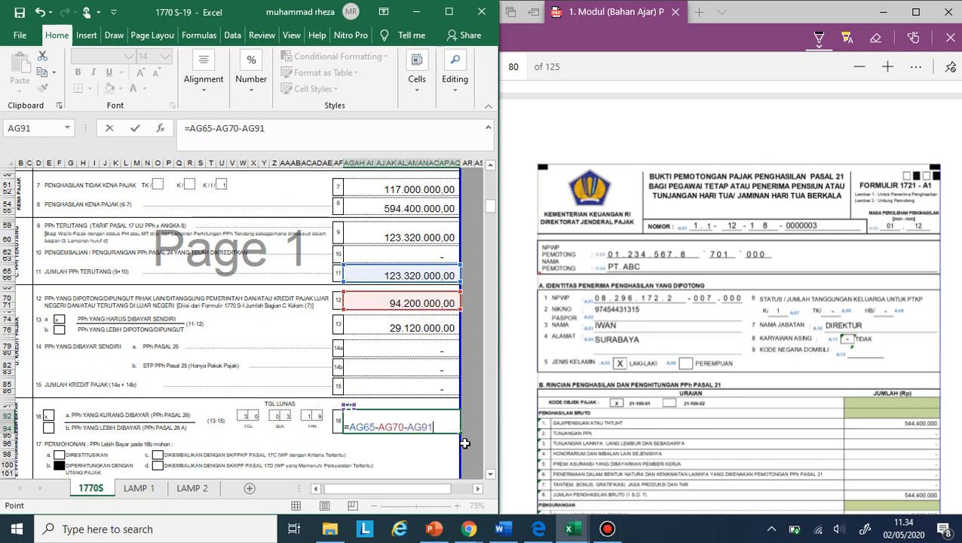
{"action": "key", "text": "Up"}
{"action": "key", "text": "Up"}
{"action": "key", "text": "Up"}
{"action": "key", "text": "F9"}
{"action": "key", "text": "Return"}
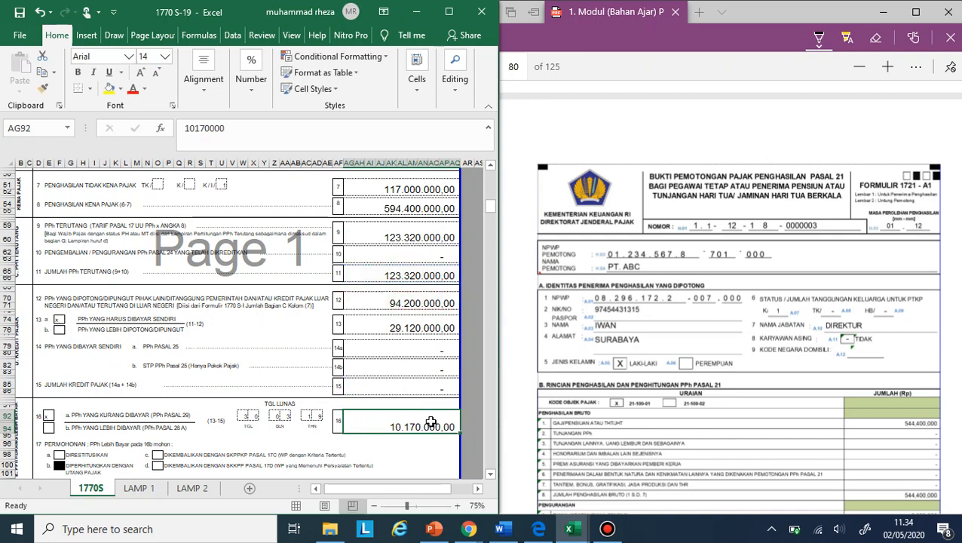
- Link the PPh yang kurang dibayar amount in row 16 to row 13 with the formula =AG74
{"action": "type", "text": "="}
{"action": "left_click", "coordinate": [409, 327]}
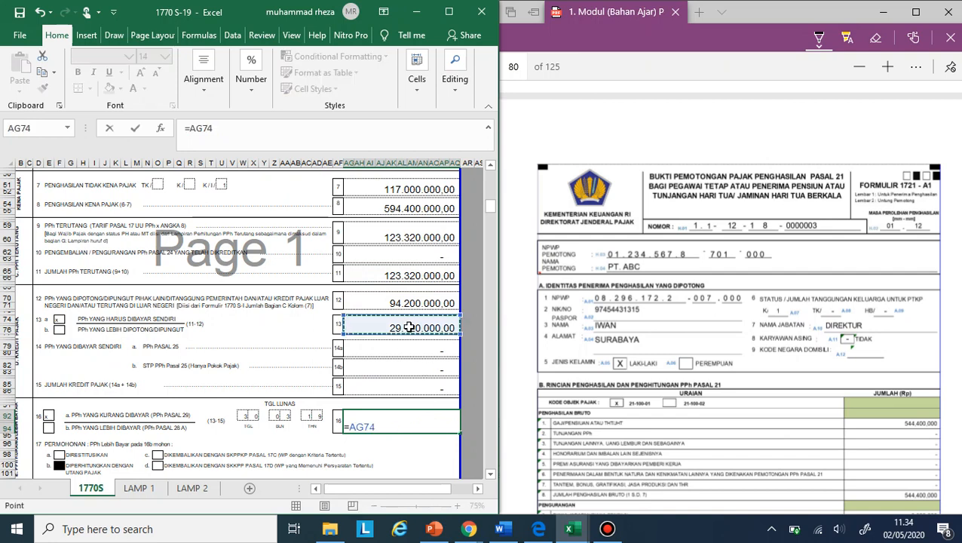
{"action": "key", "text": "Return"}
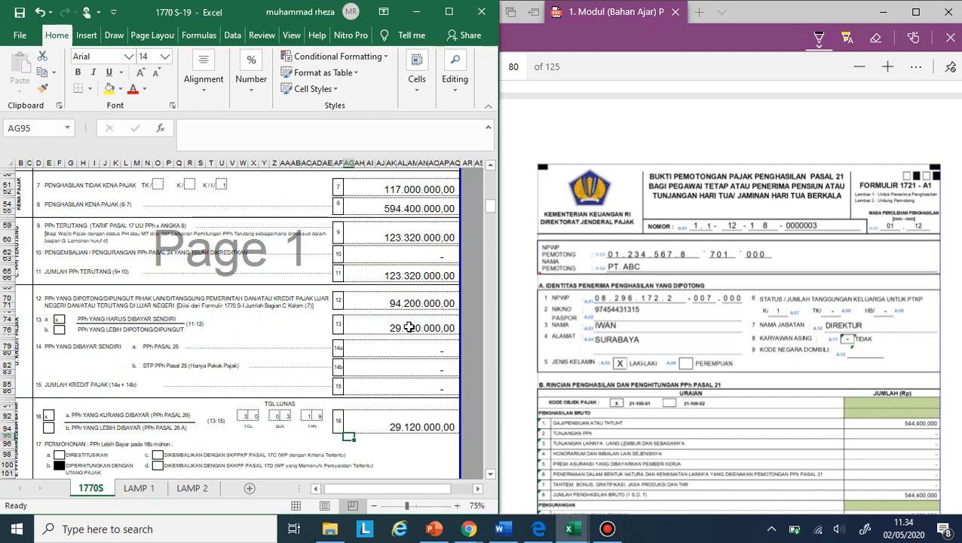
- Check the rest of the 1770S sheet from row 16 to the Pernyataan section, including the PPh Pasal 25 instalment cell in row 18
{"action": "scroll", "coordinate": [413, 382], "scroll_direction": "down", "scroll_amount": 3}
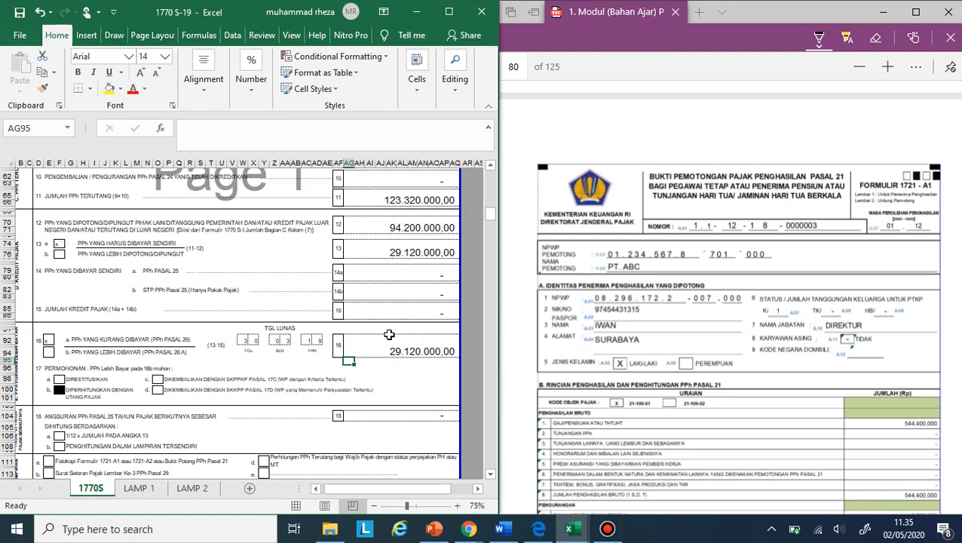
{"action": "scroll", "coordinate": [412, 342], "scroll_direction": "down", "scroll_amount": 1}
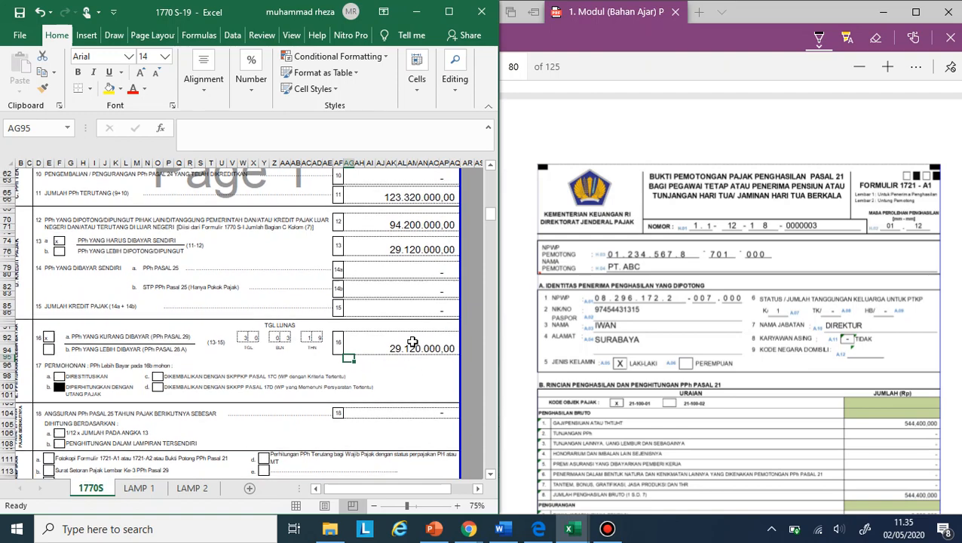
{"action": "scroll", "coordinate": [412, 341], "scroll_direction": "down", "scroll_amount": 2}
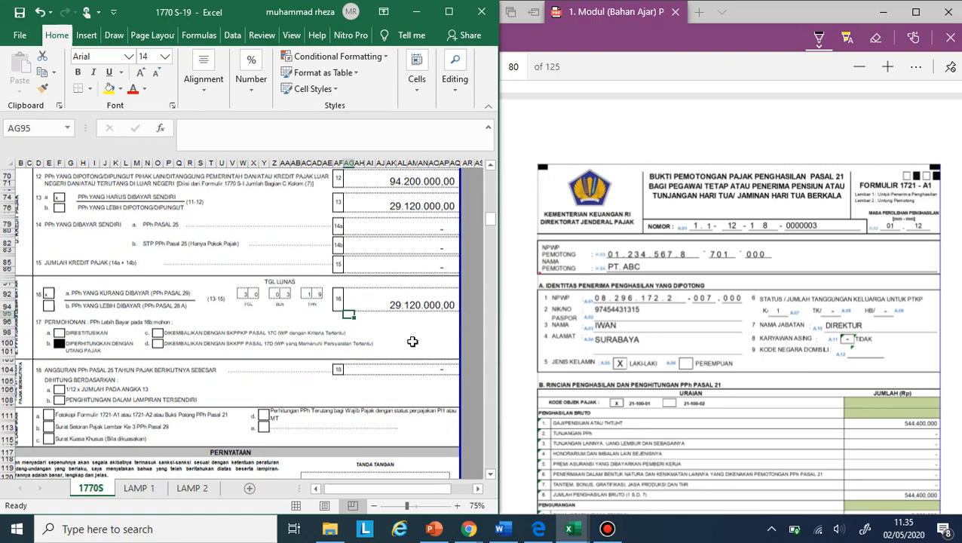
{"action": "scroll", "coordinate": [413, 341], "scroll_direction": "down", "scroll_amount": 3}
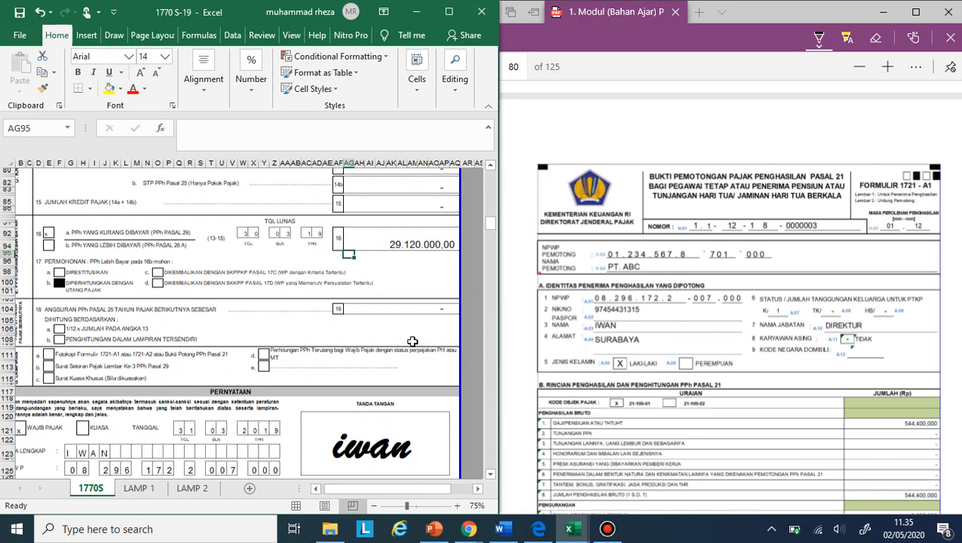
{"action": "scroll", "coordinate": [412, 342], "scroll_direction": "down", "scroll_amount": 1}
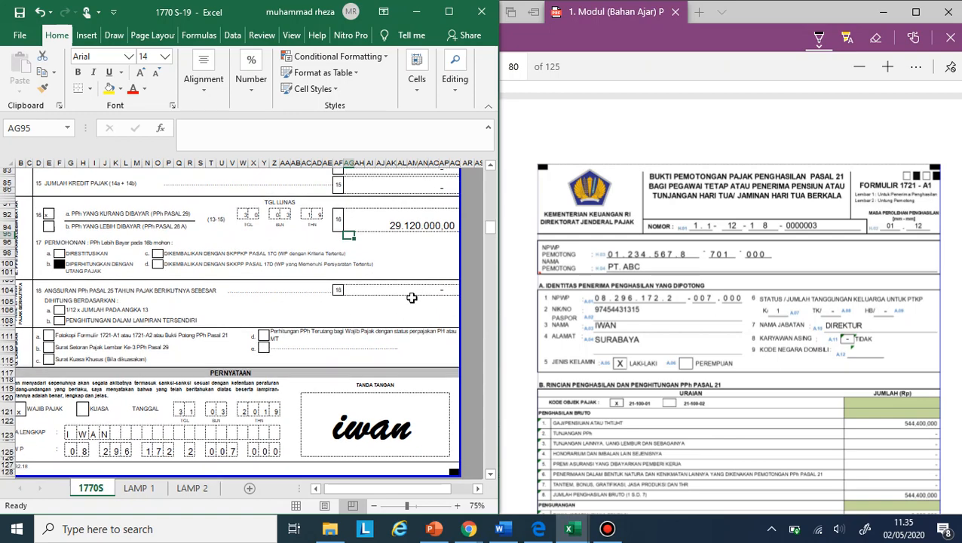
{"action": "left_click", "coordinate": [413, 291]}
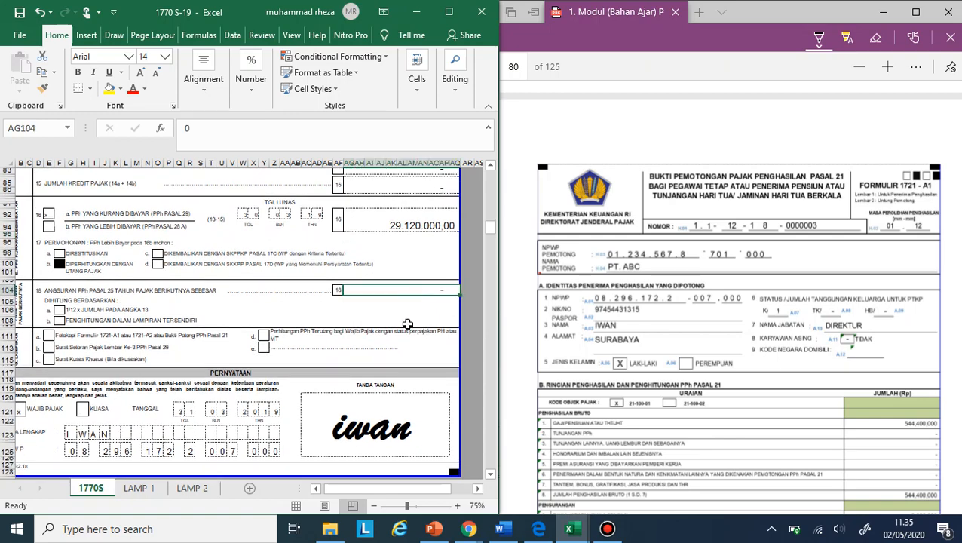
- Review the whole 1770S form, from the identity block through net income, PTKP and tax credits to the signature section
{"action": "scroll", "coordinate": [407, 323], "scroll_direction": "up", "scroll_amount": 1}
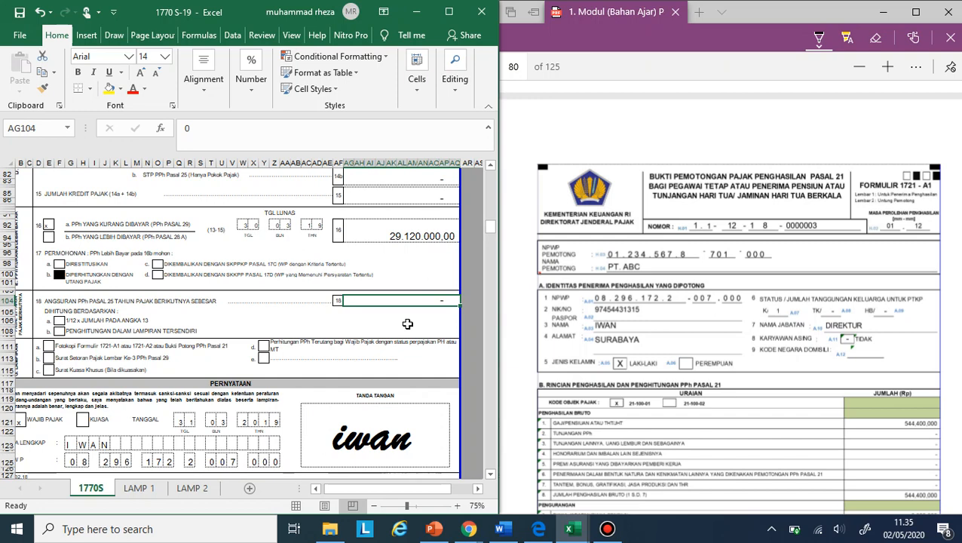
{"action": "scroll", "coordinate": [407, 323], "scroll_direction": "left", "scroll_amount": 2}
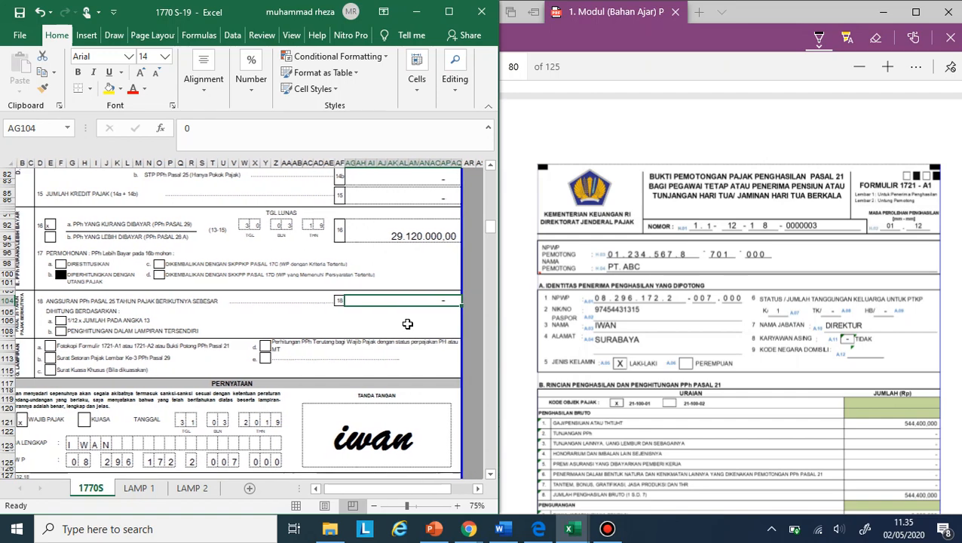
{"action": "scroll", "coordinate": [407, 324], "scroll_direction": "left", "scroll_amount": 1}
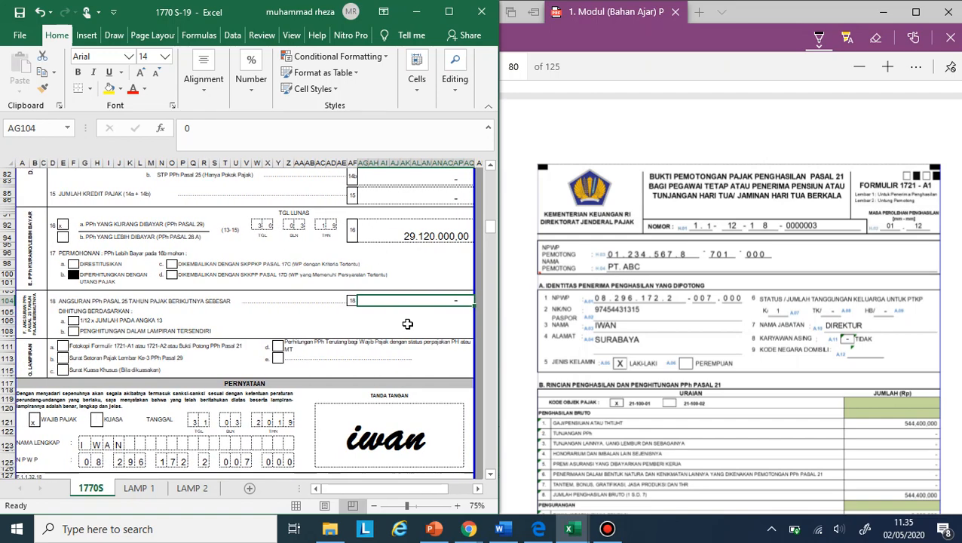
{"action": "scroll", "coordinate": [408, 323], "scroll_direction": "up", "scroll_amount": 1}
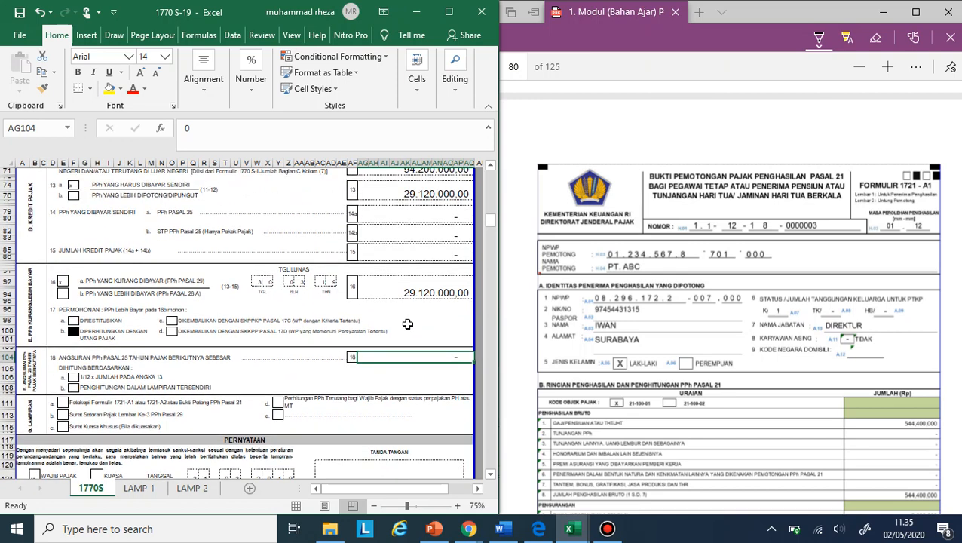
{"action": "scroll", "coordinate": [407, 324], "scroll_direction": "up", "scroll_amount": 1}
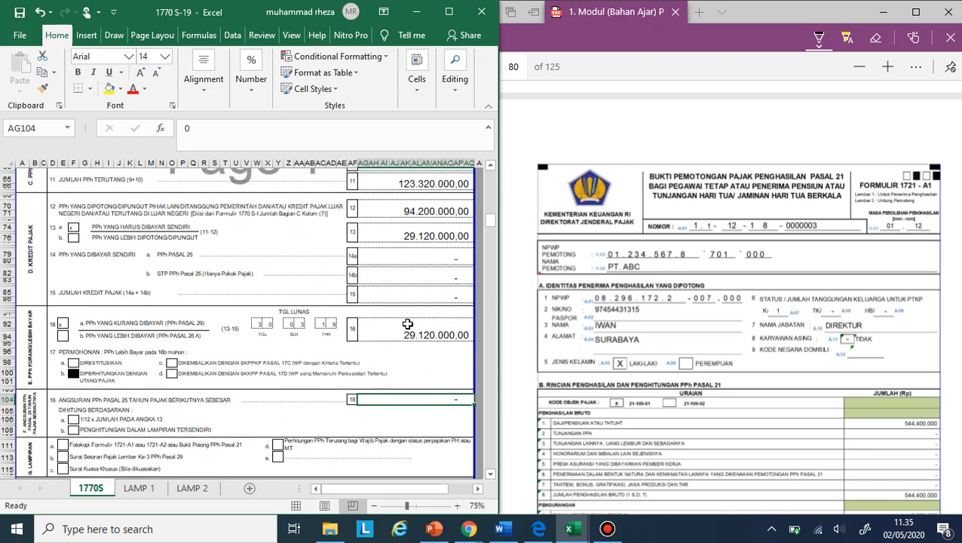
{"action": "scroll", "coordinate": [407, 324], "scroll_direction": "down", "scroll_amount": 1}
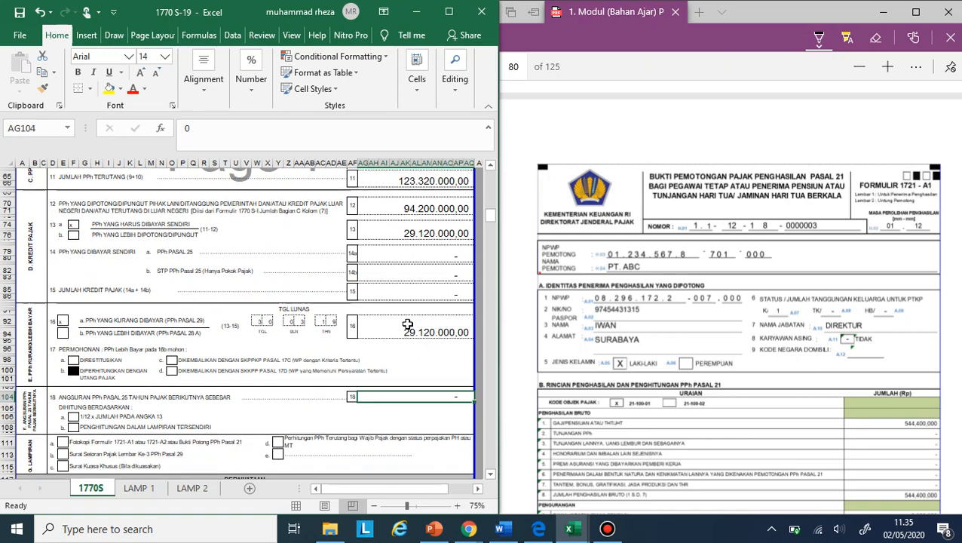
{"action": "scroll", "coordinate": [407, 323], "scroll_direction": "up", "scroll_amount": 5}
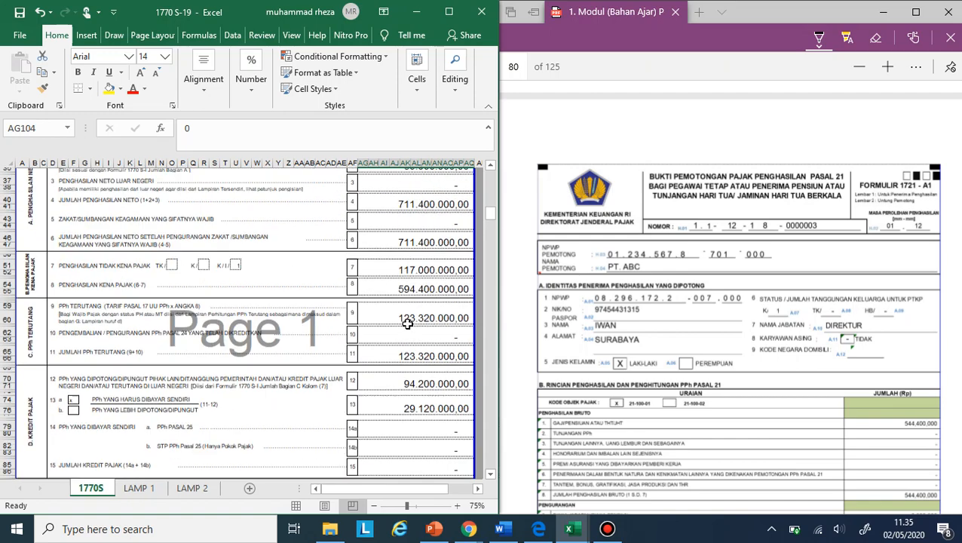
{"action": "scroll", "coordinate": [407, 323], "scroll_direction": "up", "scroll_amount": 4}
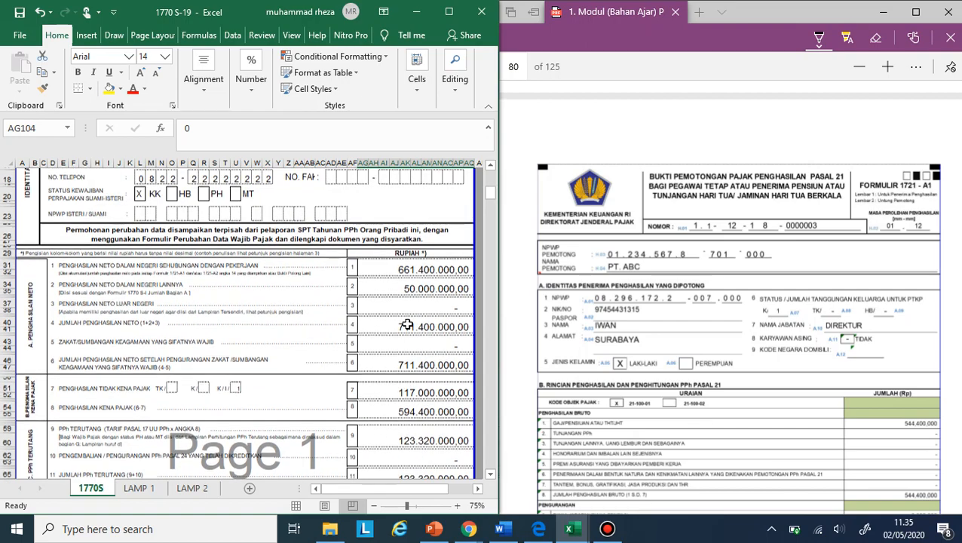
{"action": "scroll", "coordinate": [407, 323], "scroll_direction": "up", "scroll_amount": 4}
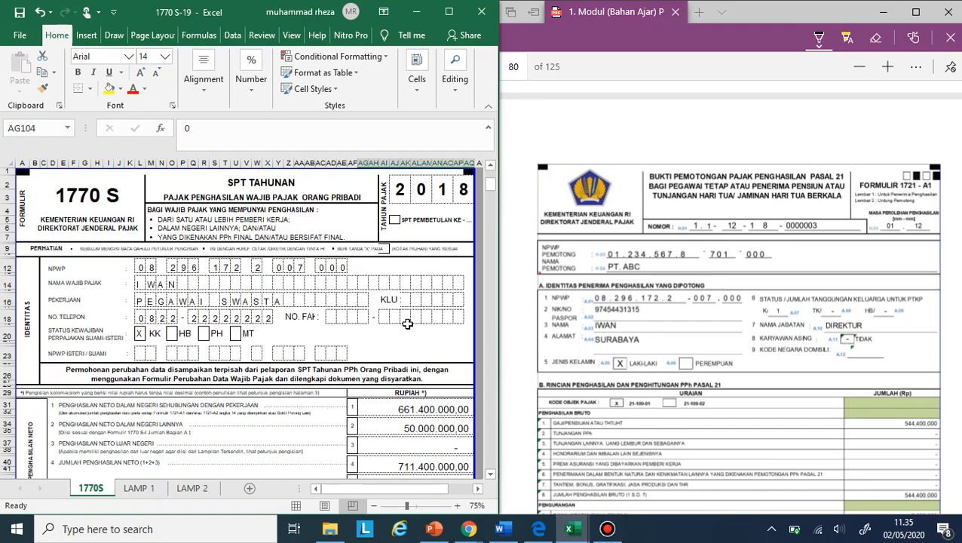
{"action": "scroll", "coordinate": [407, 324], "scroll_direction": "down", "scroll_amount": 12}
{"action": "scroll", "coordinate": [407, 324], "scroll_direction": "down", "scroll_amount": 12}
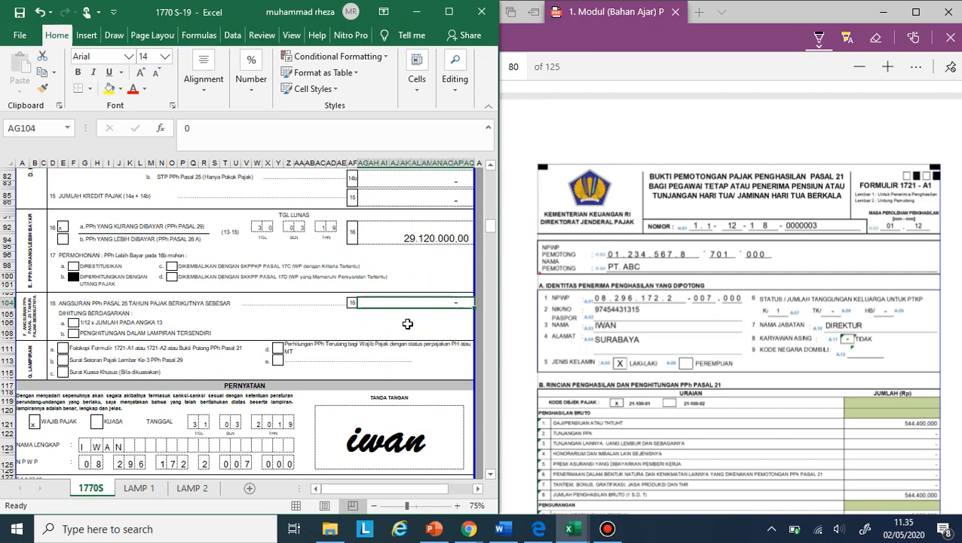
{"action": "left_click", "coordinate": [607, 528]}
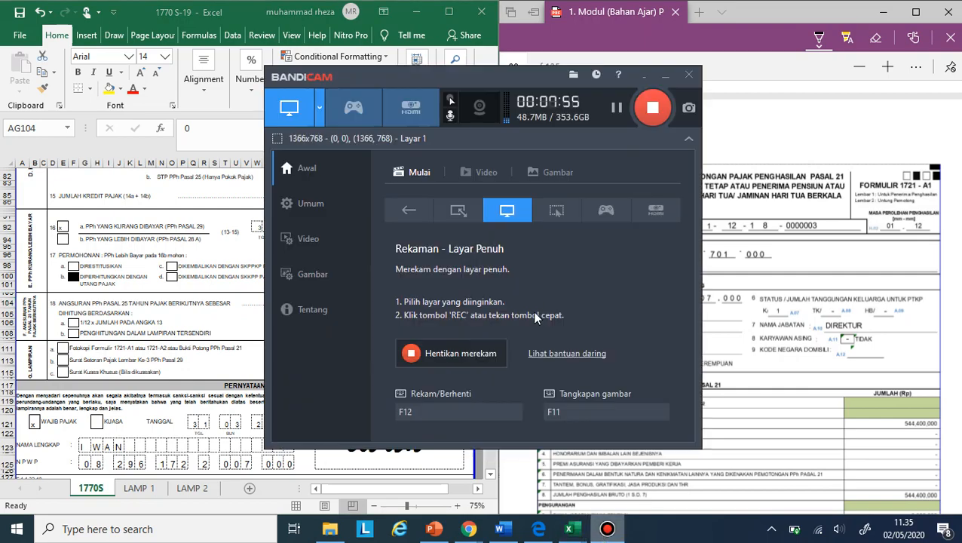